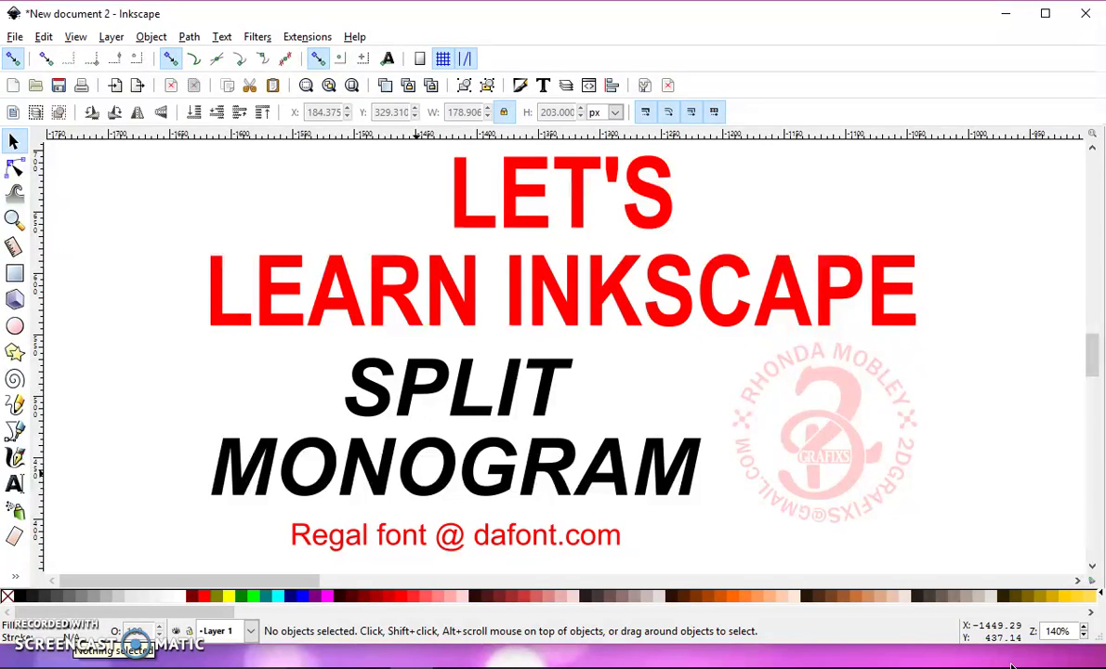
- Type a capital R and enlarge it to about 252 by 286 px on the page
scroll(703, 407, "down", 5)
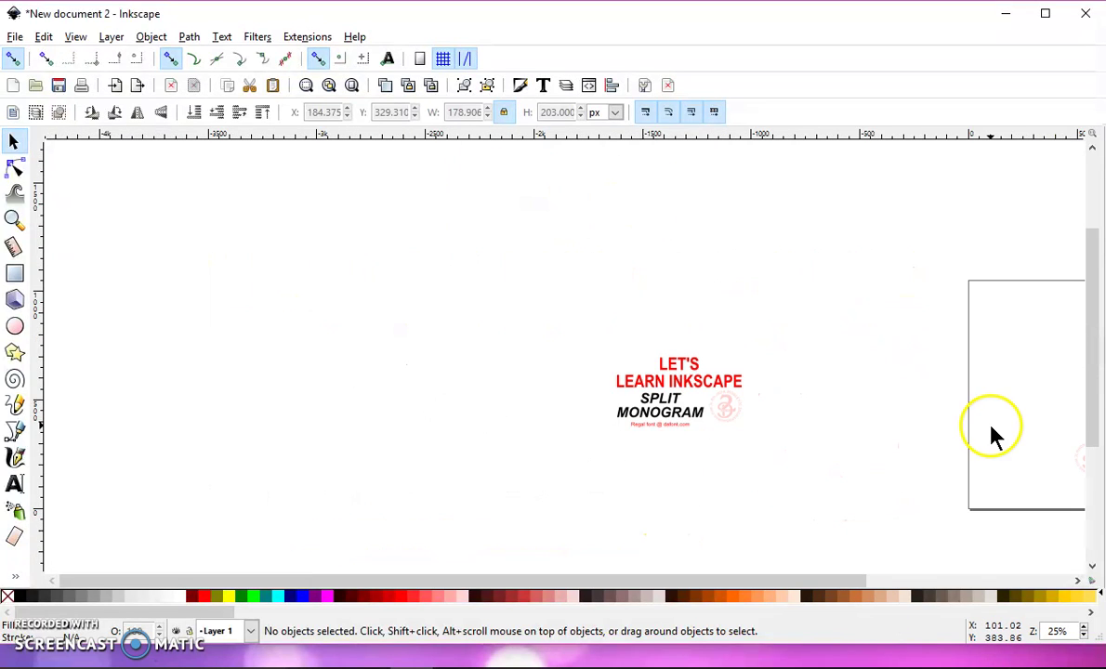
scroll(659, 469, "right", 5)
scroll(516, 457, "up", 3)
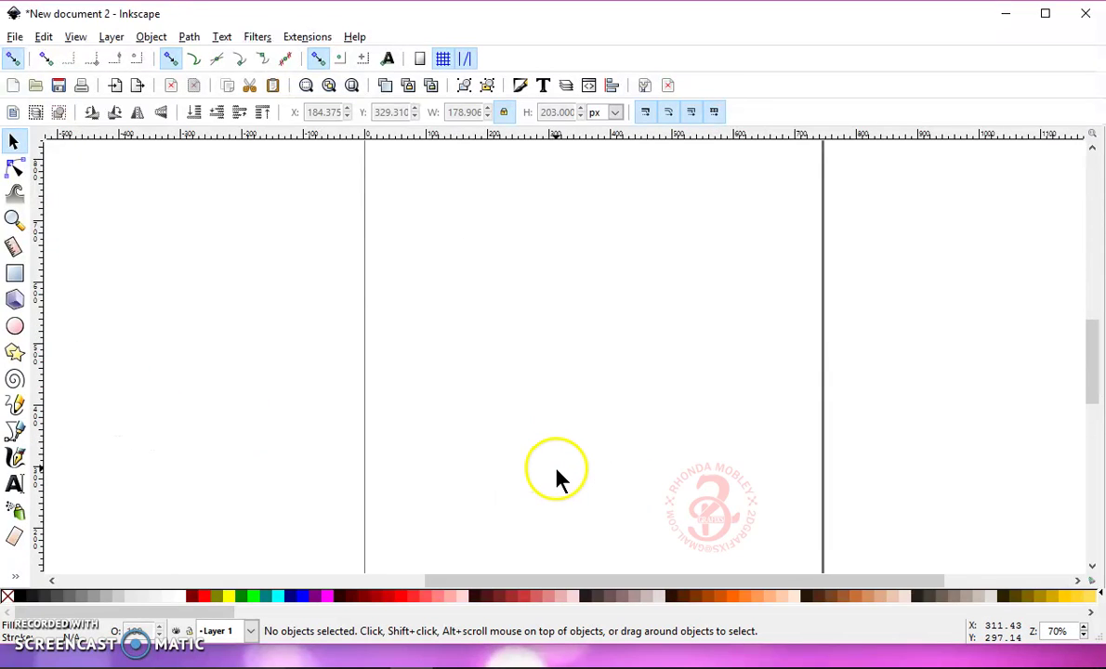
left_click(15, 483)
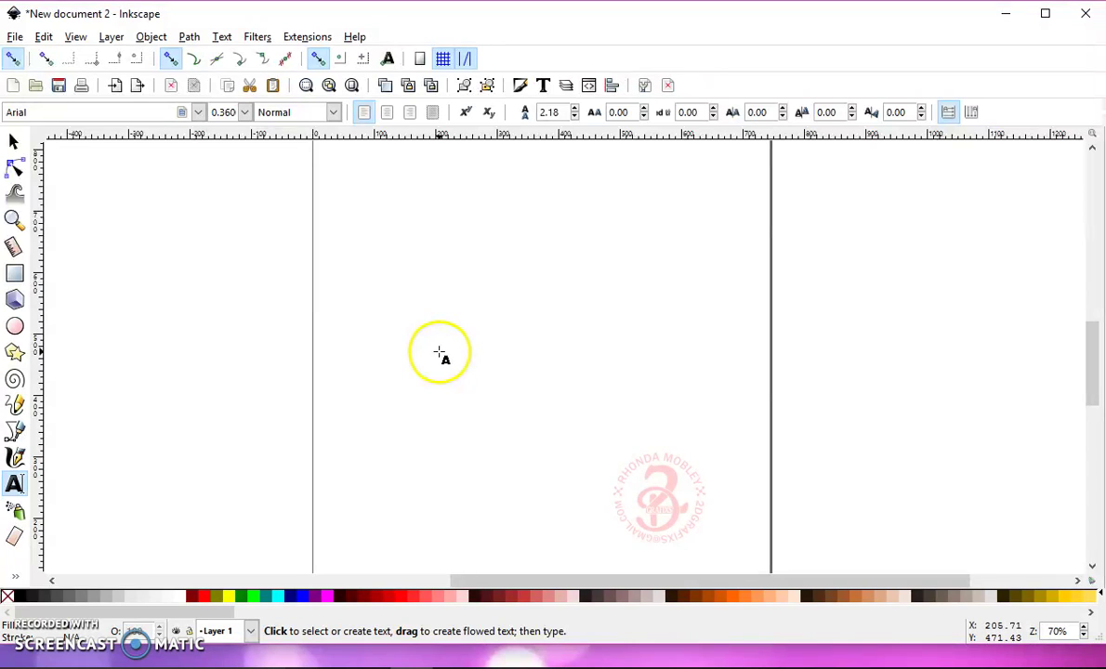
left_click(442, 351)
type("R")
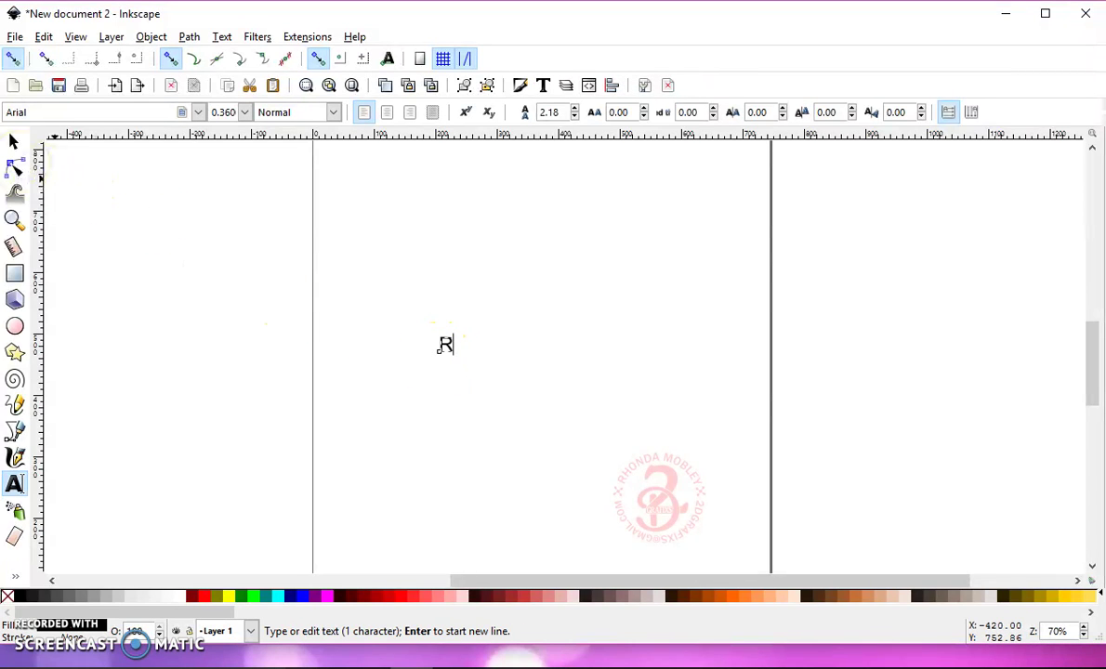
left_click(13, 141)
left_click_drag(458, 359, 567, 494)
left_click_drag(546, 377, 532, 363)
- Start replacing the R's Arial font name, typing 'r' in the font field
left_click(13, 483)
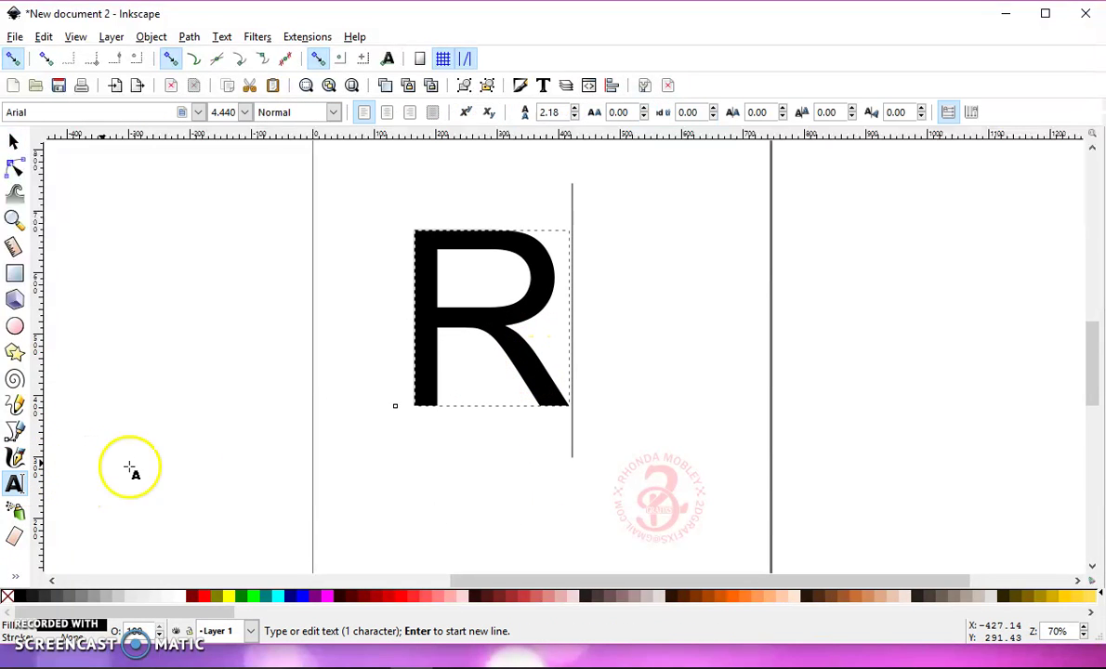
double_click(18, 111)
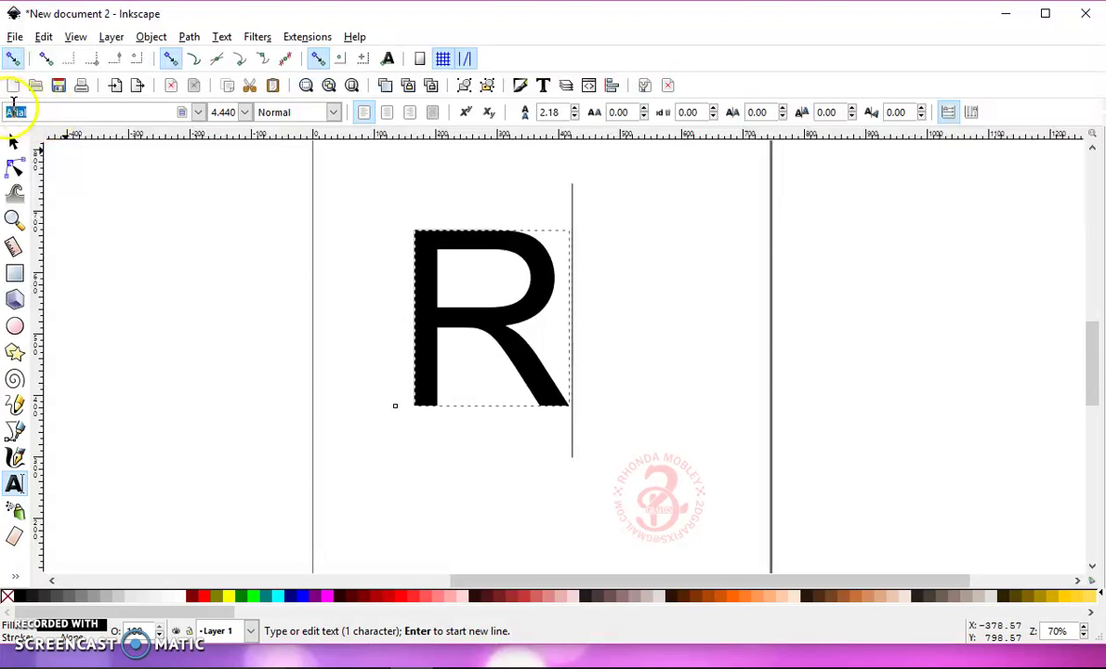
type("r")
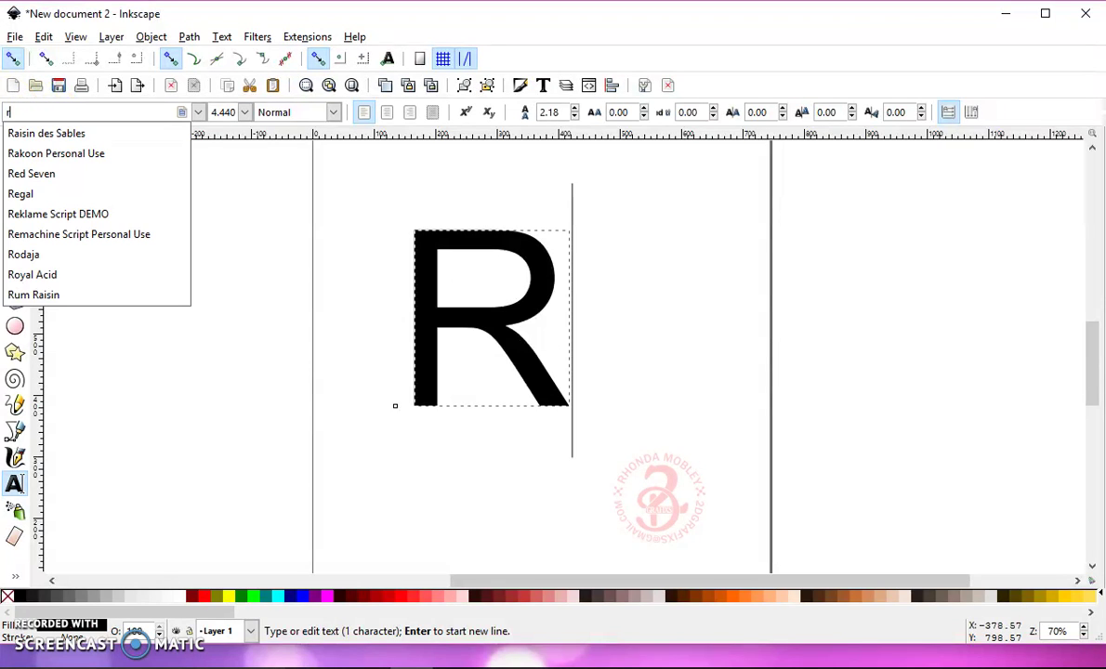
- Set the R in Regal, convert it to a path and union it into one 457-node shape
left_click(21, 193)
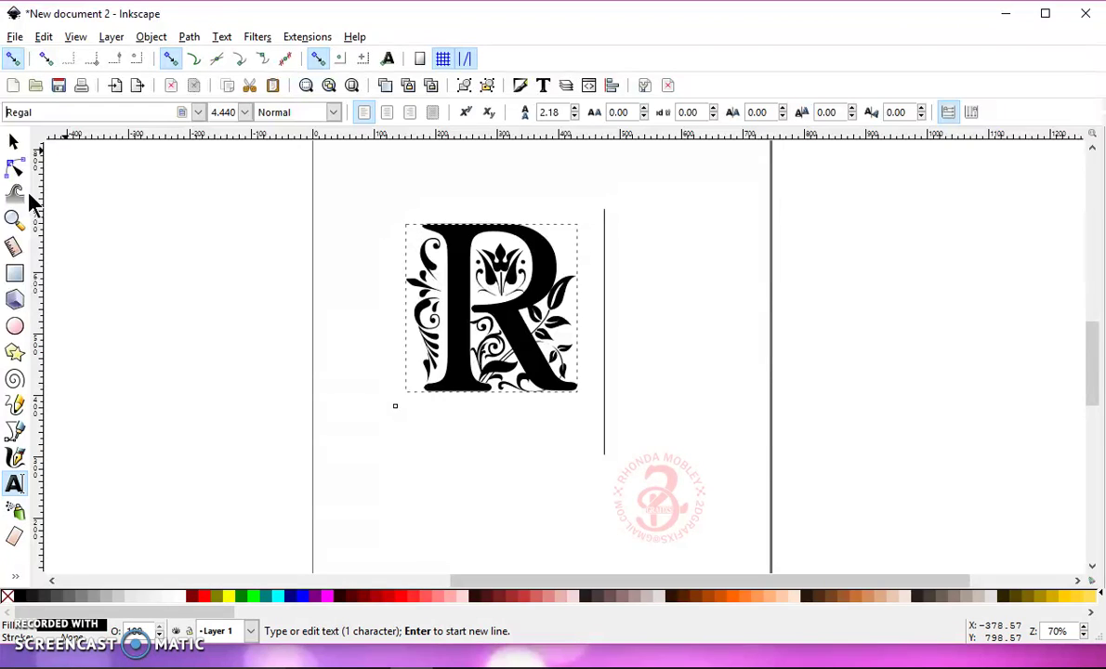
left_click(14, 142)
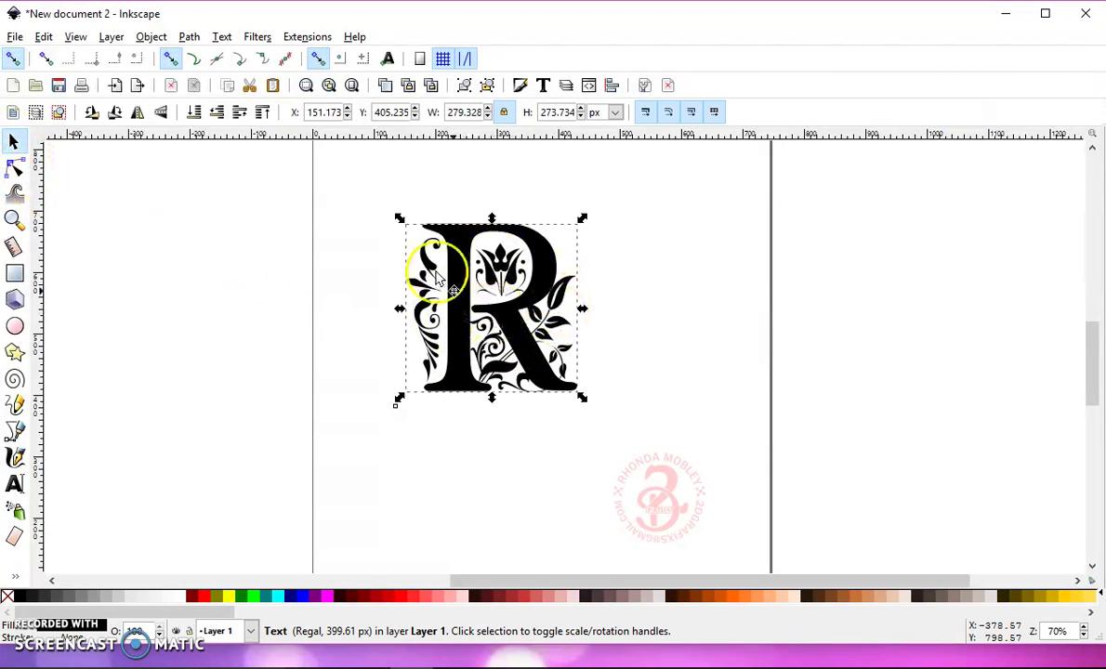
left_click(189, 38)
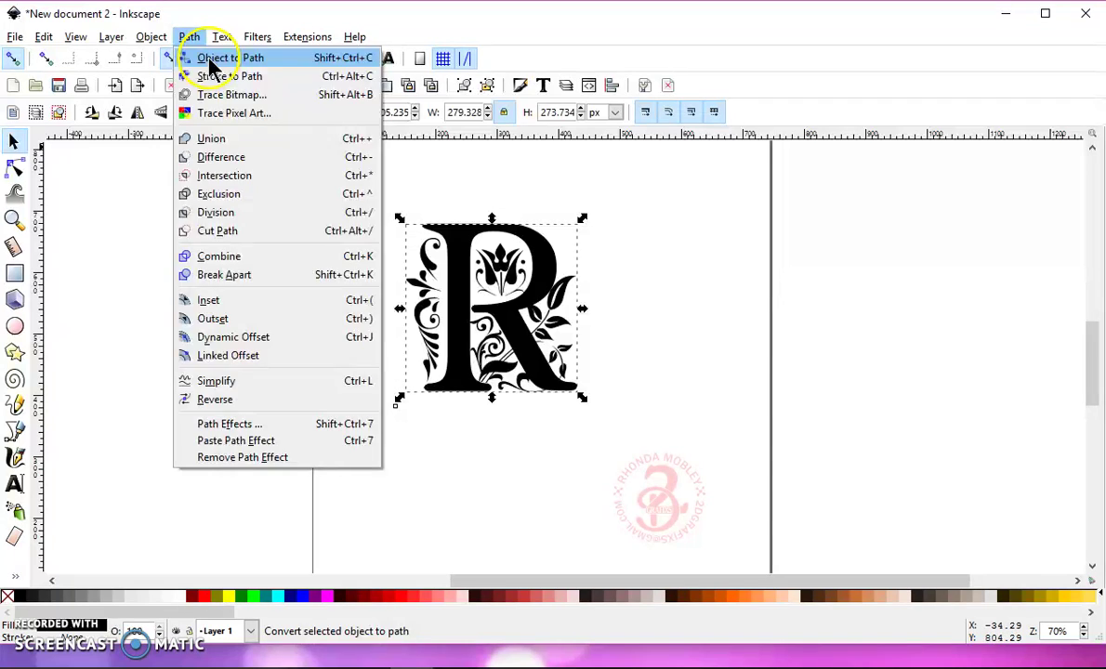
left_click(210, 61)
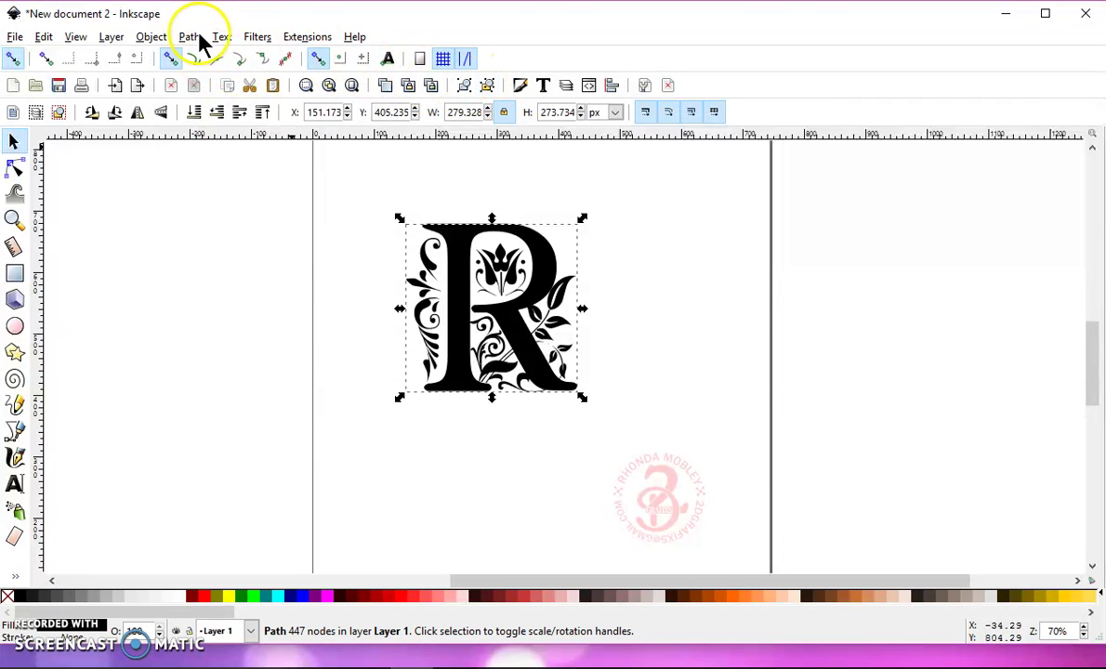
left_click(191, 38)
left_click(229, 142)
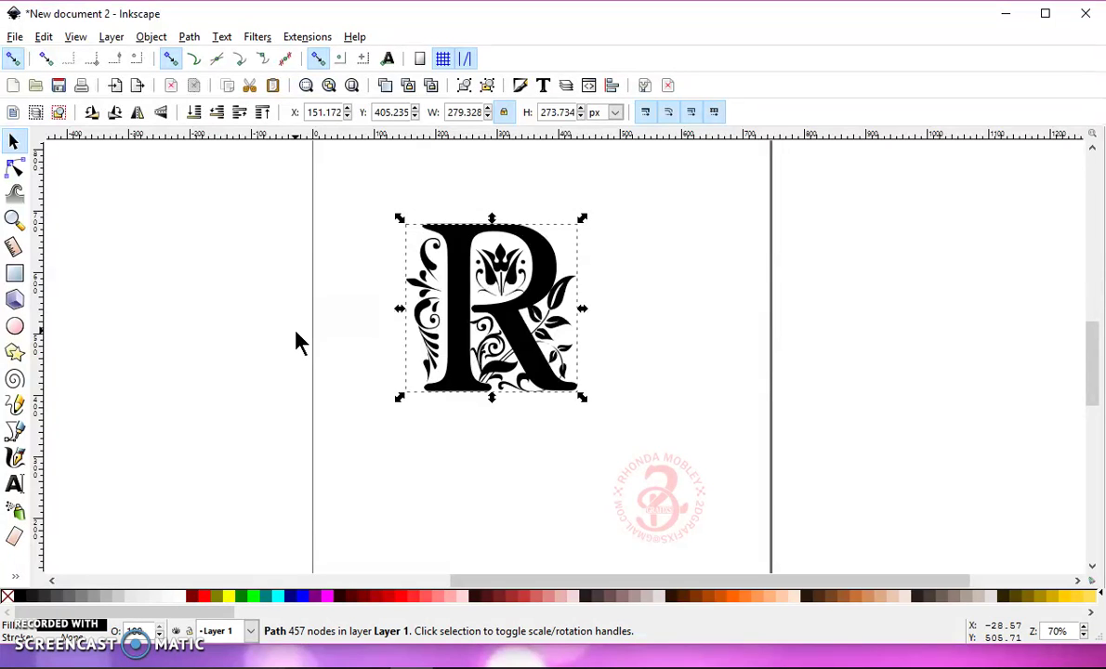
- Draw a red bar across the R and set its opacity to about 52%
left_click(15, 275)
left_click_drag(371, 318, 613, 347)
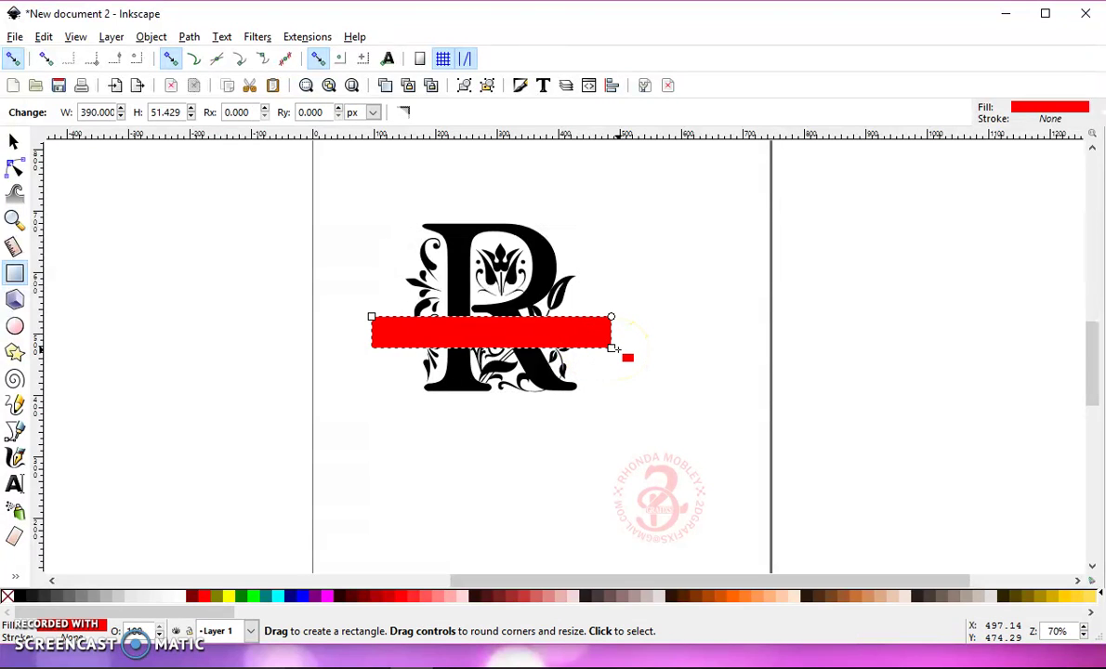
left_click(524, 91)
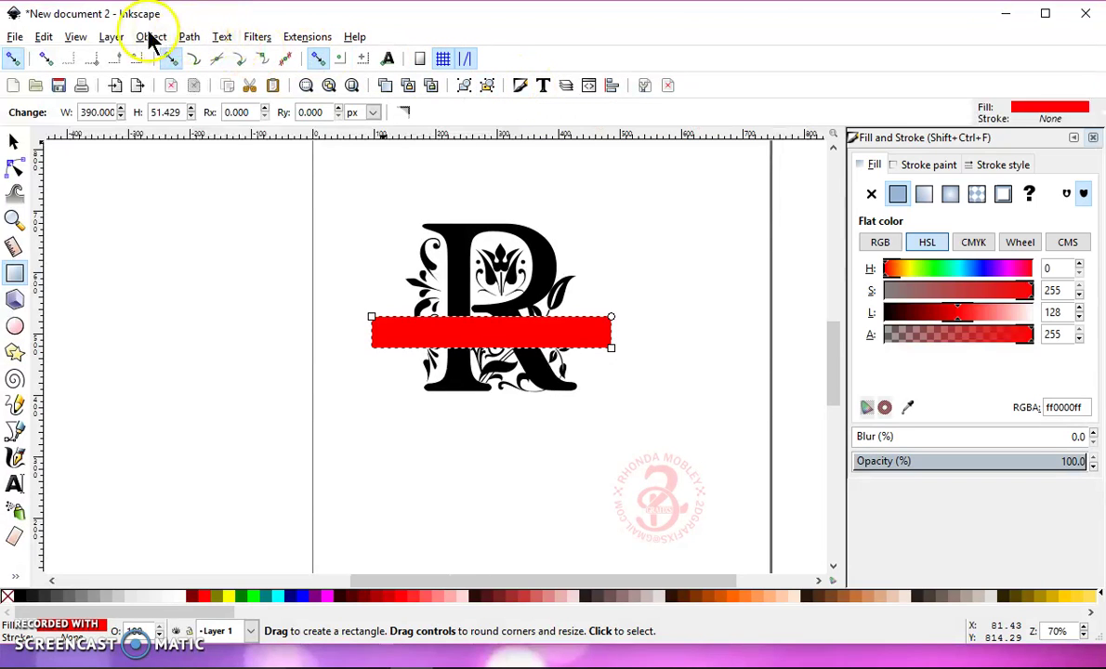
left_click(152, 39)
left_click(264, 62)
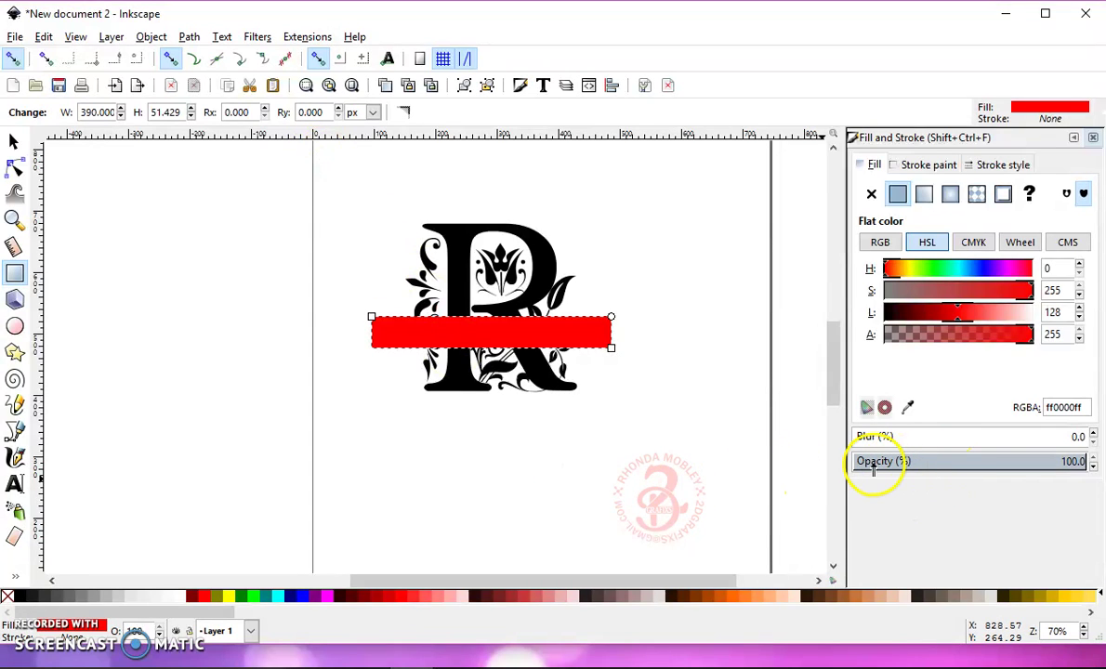
left_click(974, 462)
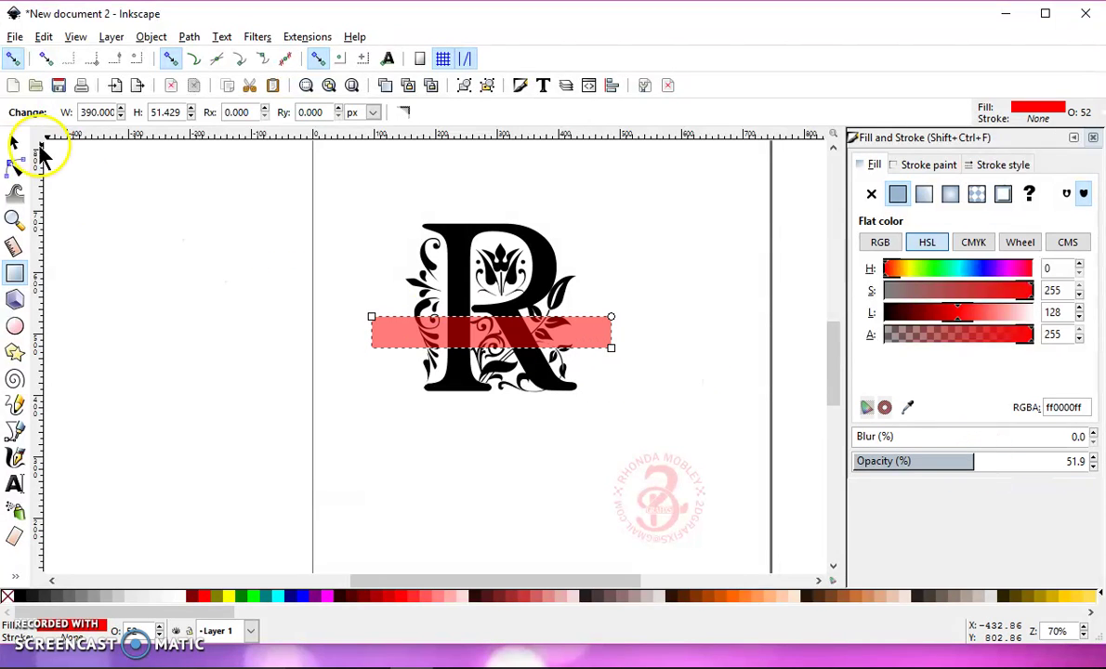
- Reposition the red bar across the middle of the R
left_click(14, 143)
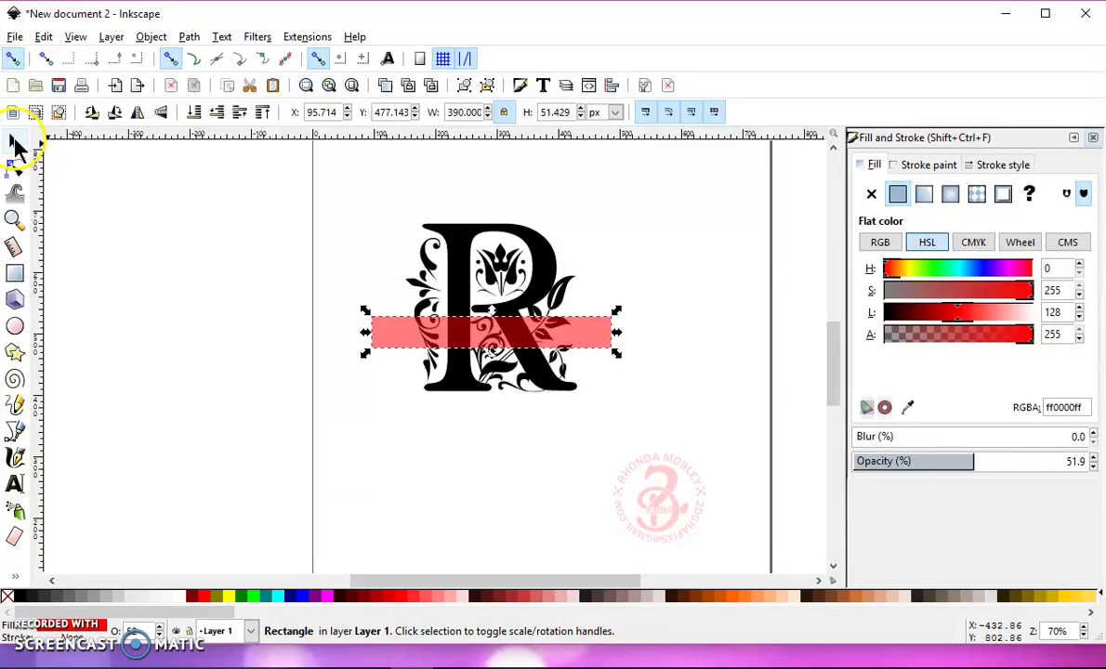
left_click(521, 348)
mouse_move(521, 344)
left_mouse_down()
mouse_move(521, 331)
mouse_move(529, 348)
mouse_move(499, 368)
mouse_move(506, 333)
left_mouse_up()
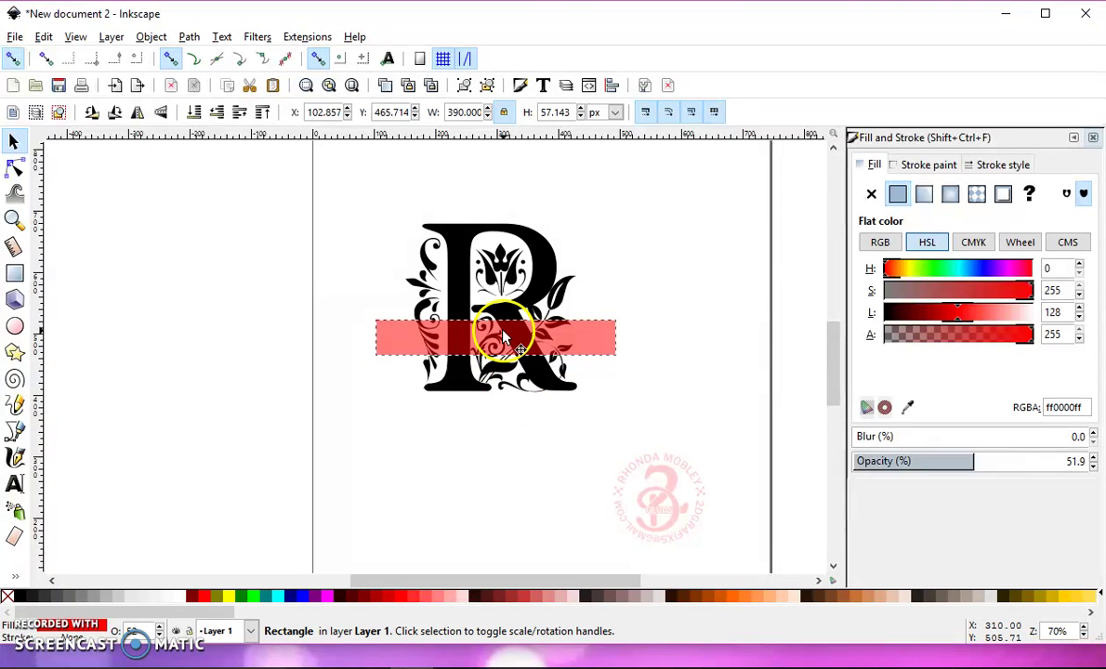
- Duplicate the red bar and set the copy aside at the upper right
right_click(503, 336)
left_click(604, 442)
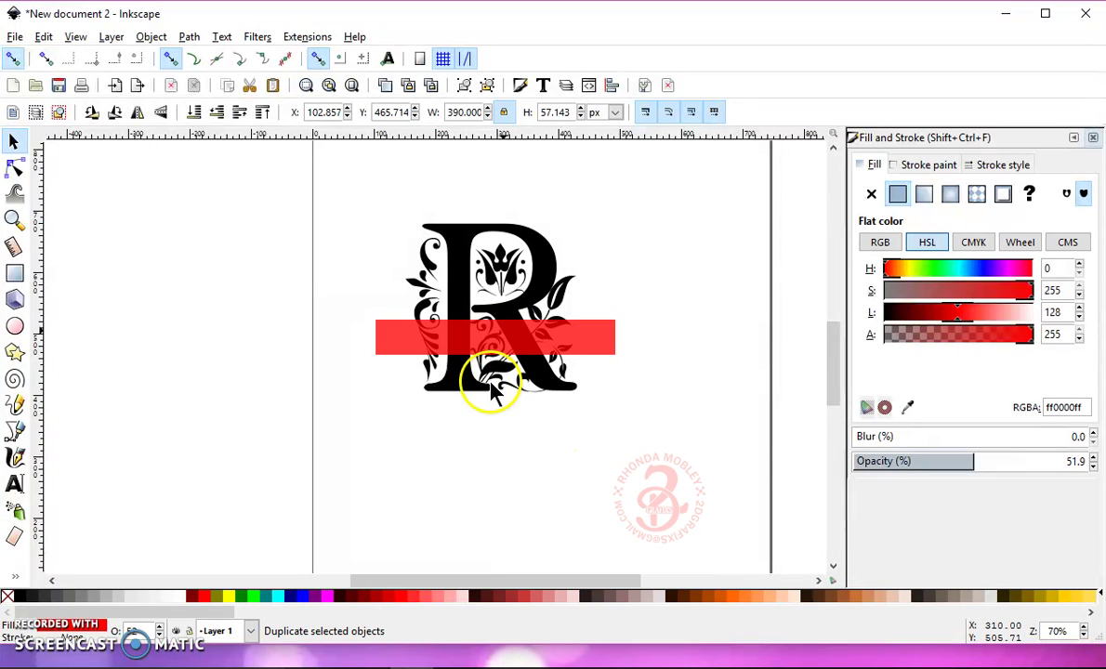
left_click_drag(409, 337, 678, 238)
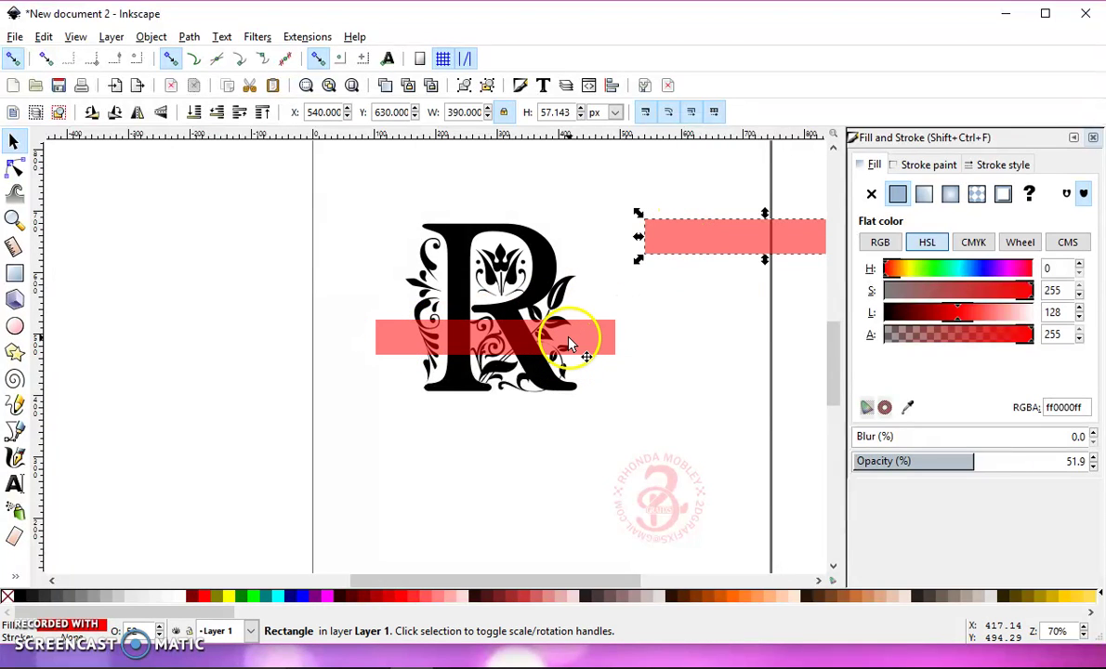
- Subtract the original bar from the R with Path Difference, leaving a 362-node R
left_click(569, 340)
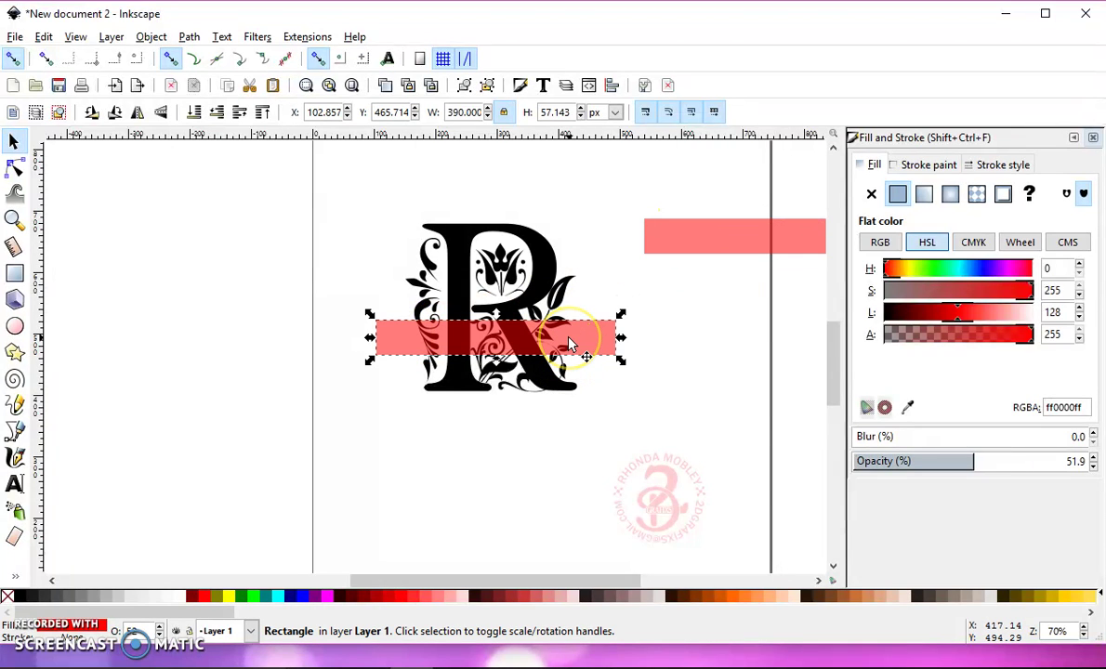
left_click(565, 277, "shift")
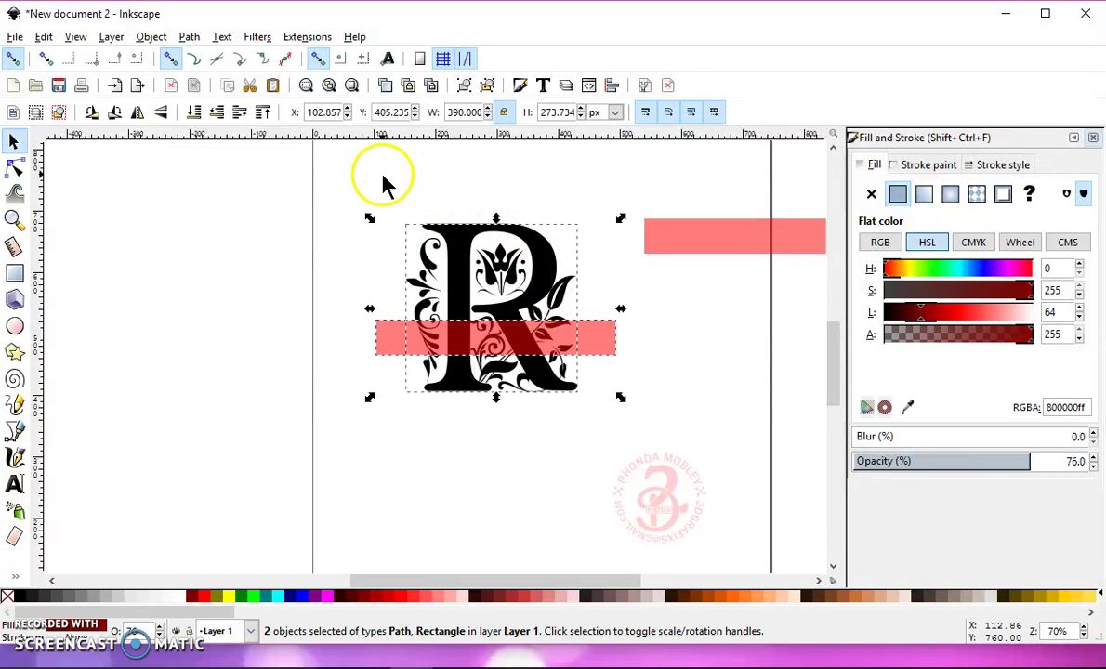
left_click(188, 37)
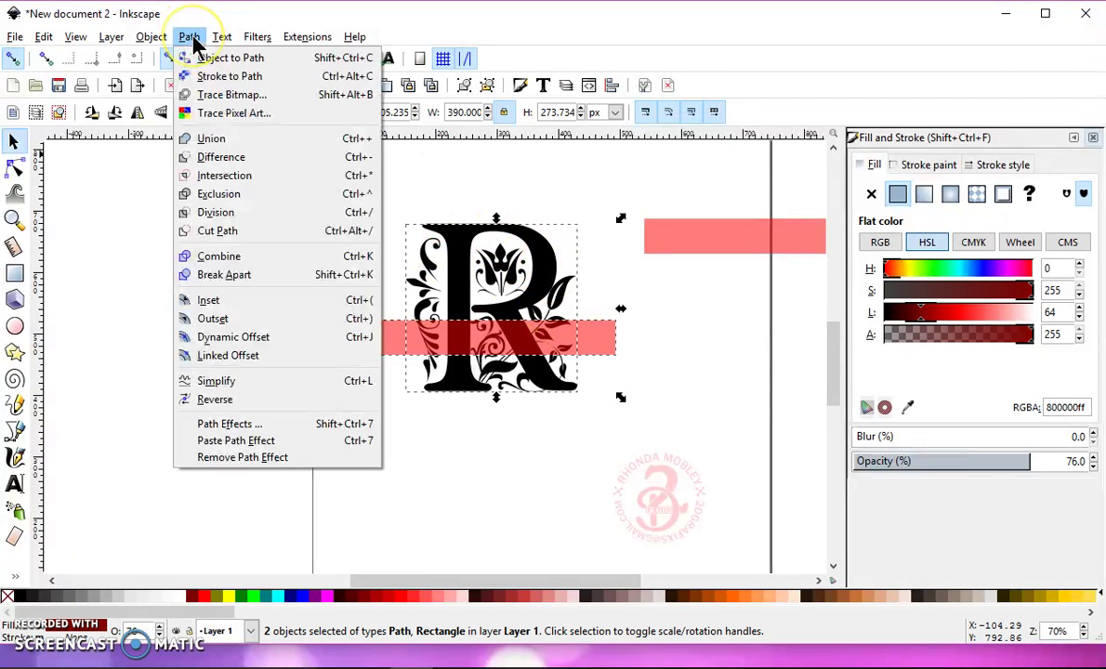
left_click(313, 164)
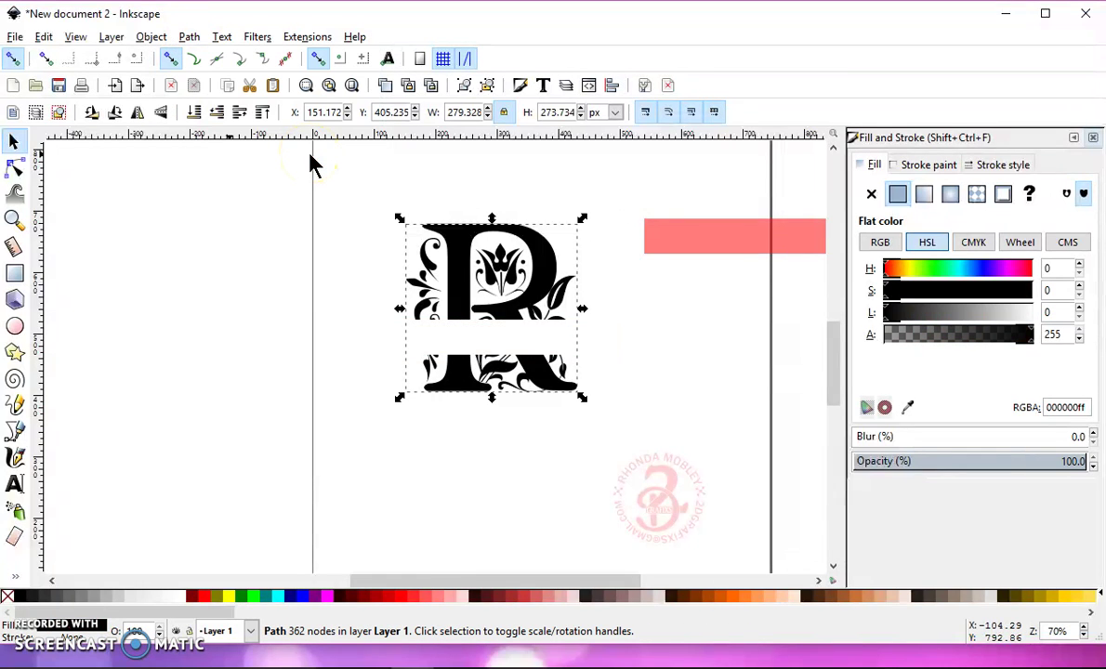
- Move the spare pink bar into the R's gap and shrink it to a 336 by 16 px strip
left_click(790, 240)
left_click_drag(790, 240, 505, 339)
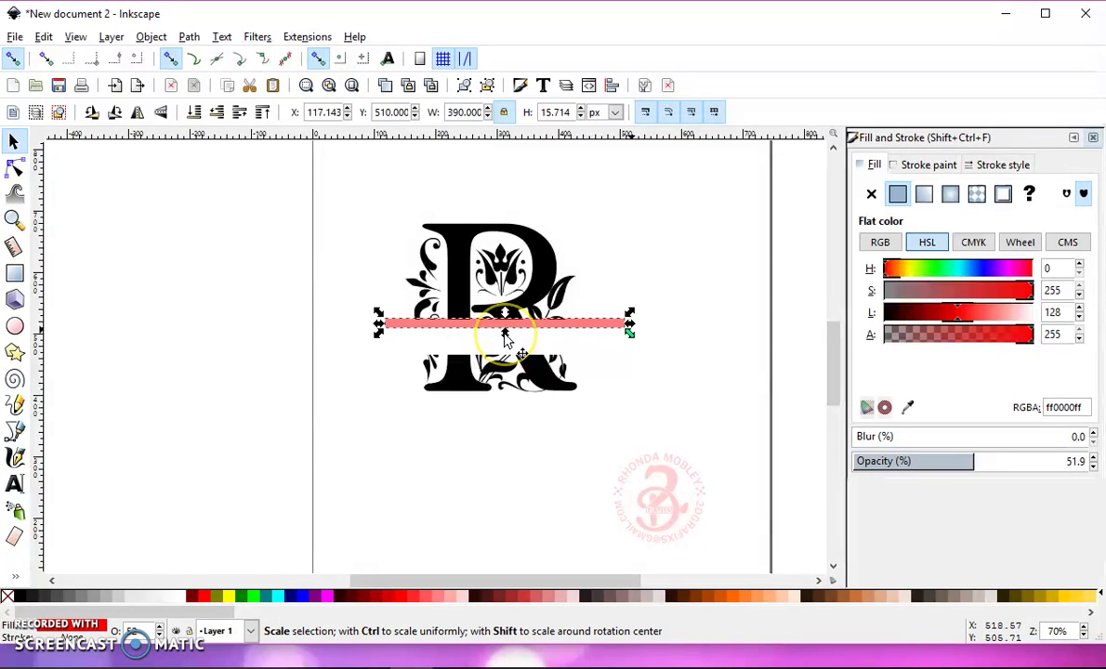
left_click_drag(378, 323, 609, 333)
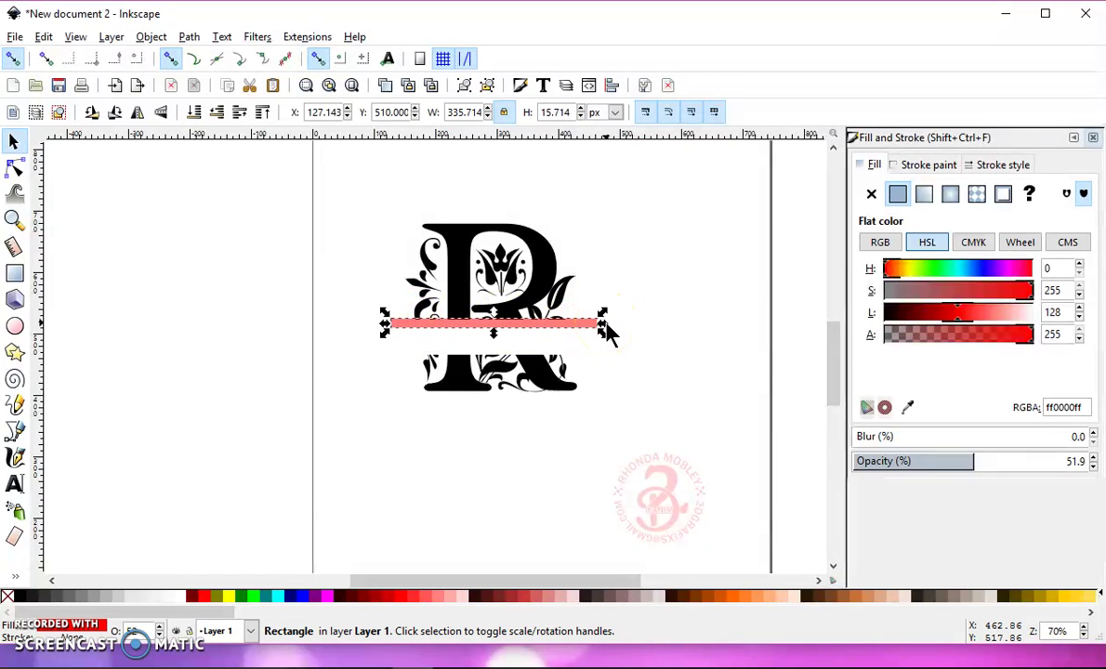
right_click(554, 328)
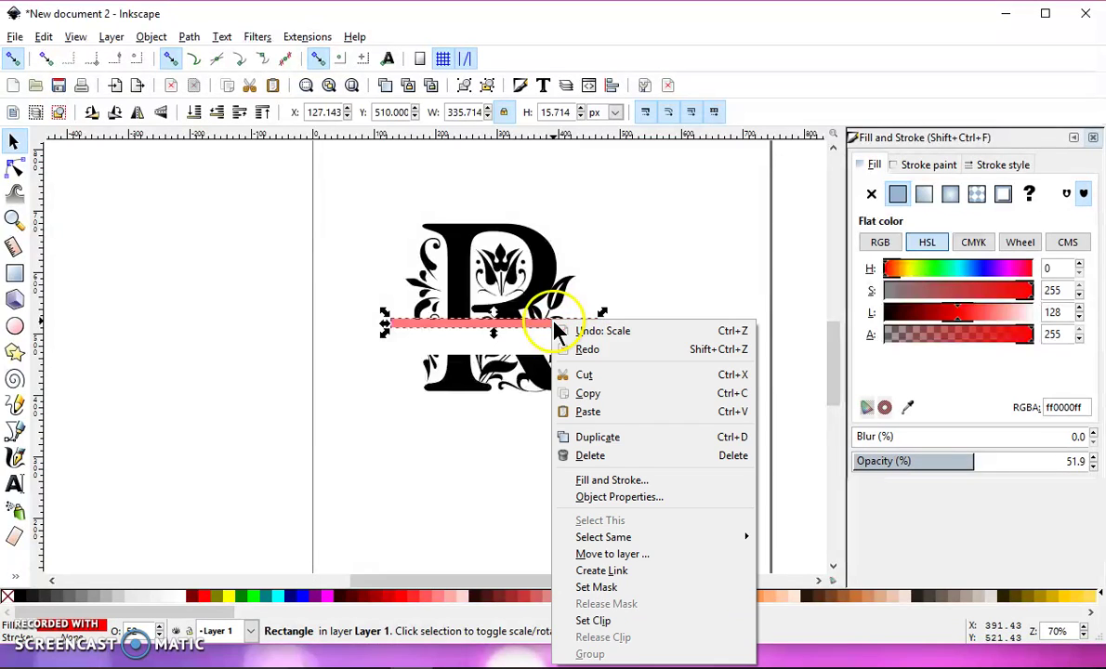
- Duplicate the thin strip and move the copy straight down below the original
left_click(621, 437)
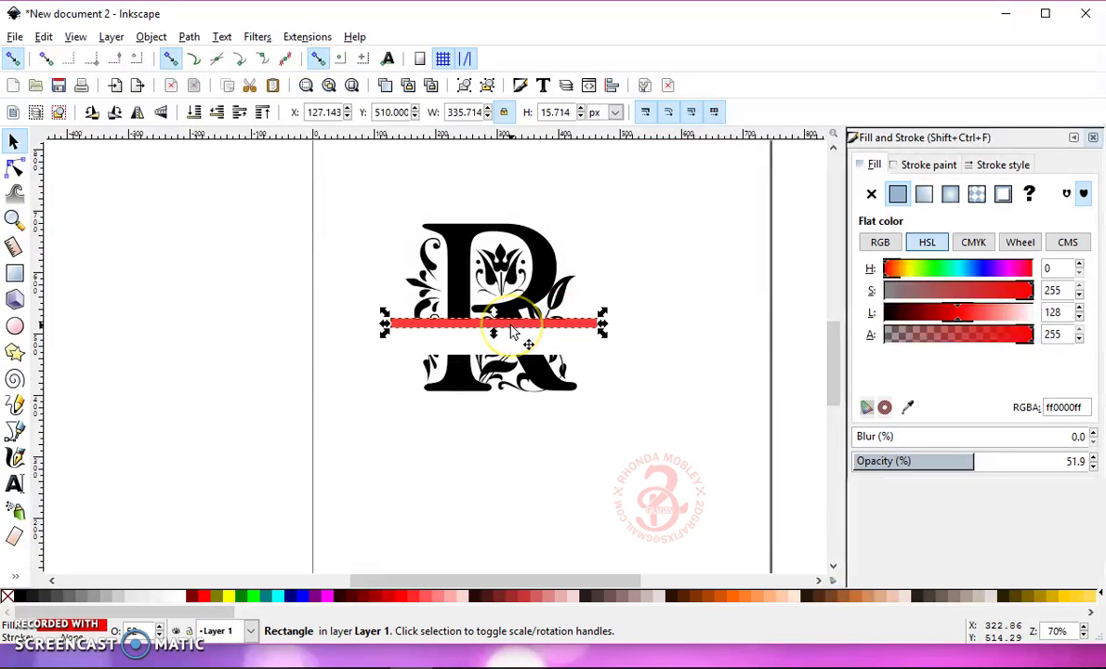
key("ctrl")
left_click_drag(510, 328, 511, 362)
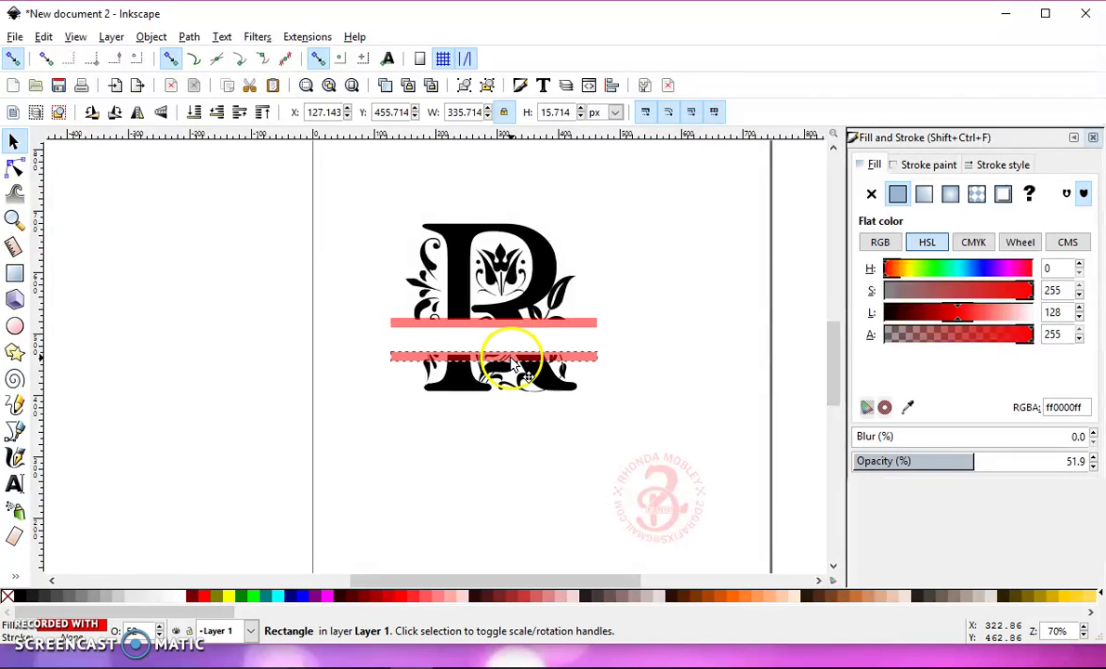
scroll(509, 346, "up", 2)
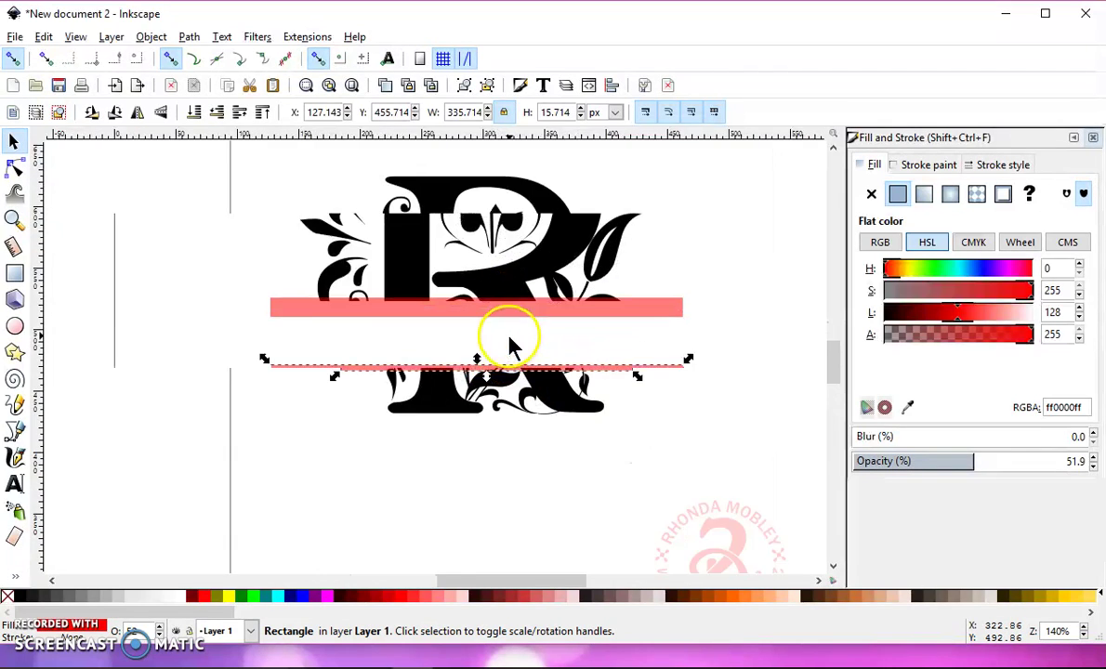
scroll(508, 346, "up", 1)
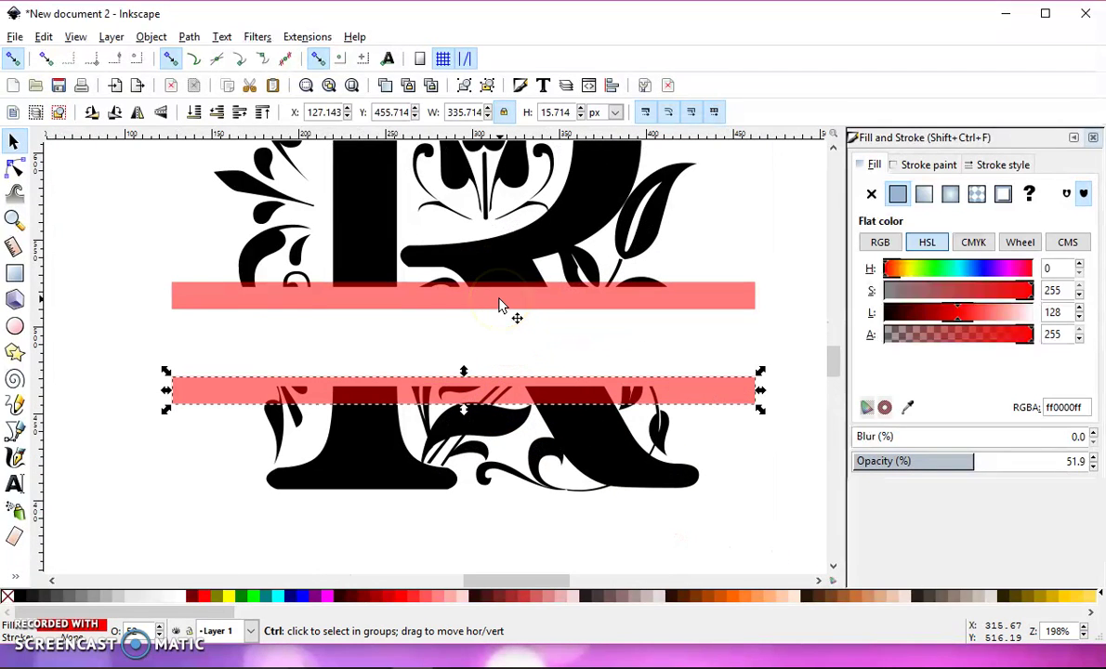
- Raise the upper strip slightly to widen the gap between the two bars
left_click(499, 305)
left_click_drag(501, 298, 499, 292)
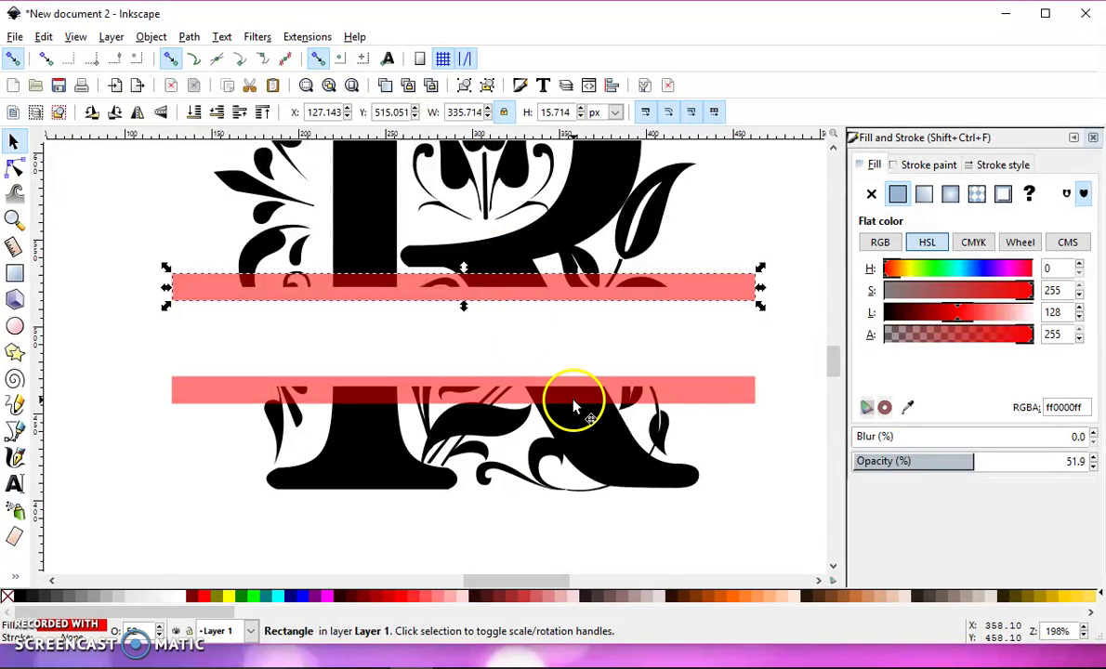
scroll(578, 421, "down", 4)
left_click_drag(602, 444, 507, 401)
scroll(507, 402, "up", 1)
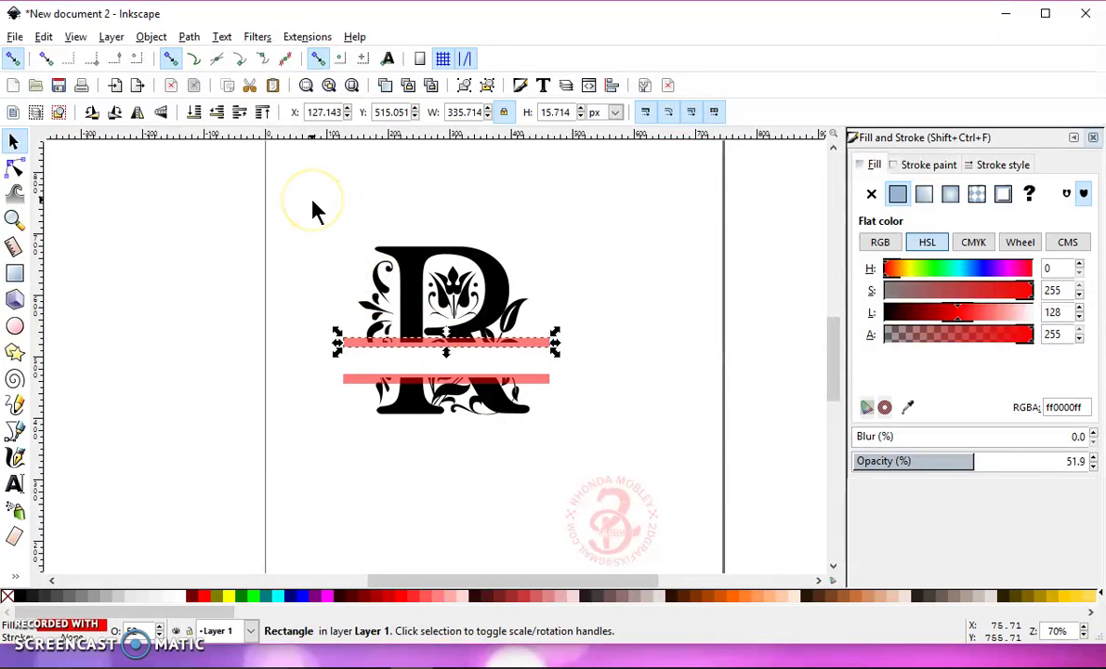
- Union the R and both strips into one solid black 318-node path
left_click(370, 382, "shift")
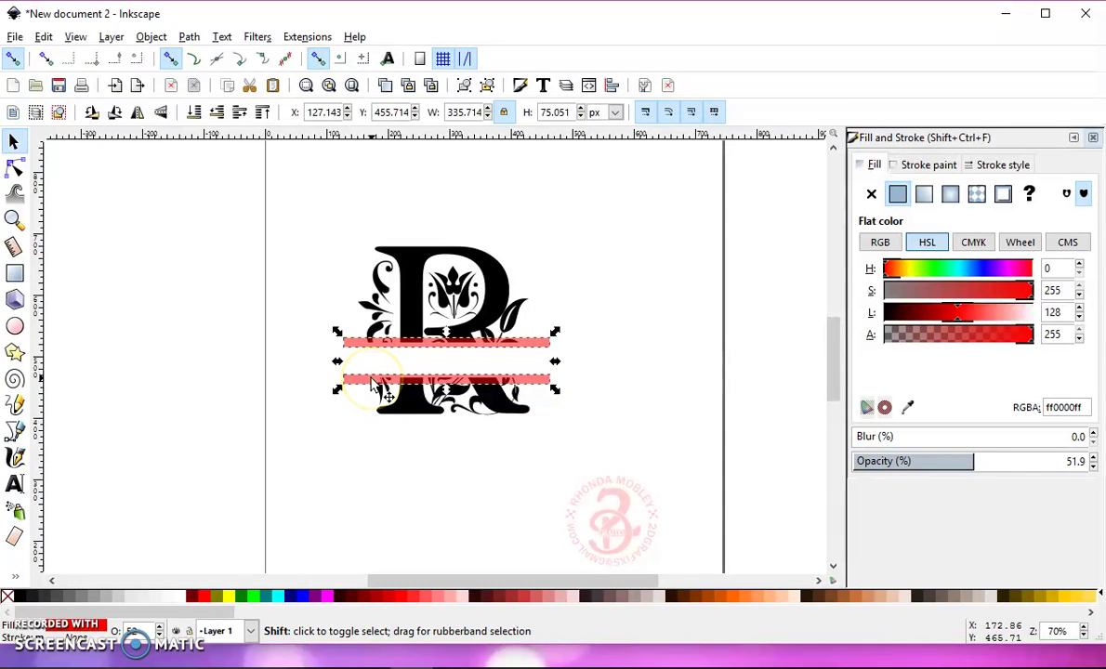
left_click(407, 258, "shift")
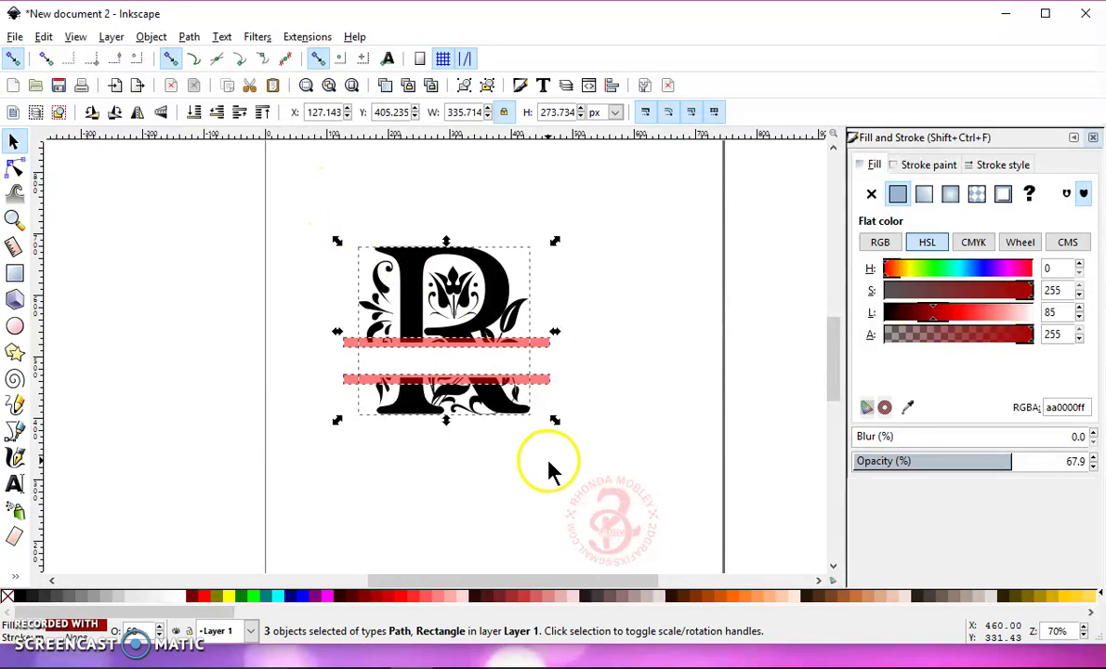
left_click(188, 44)
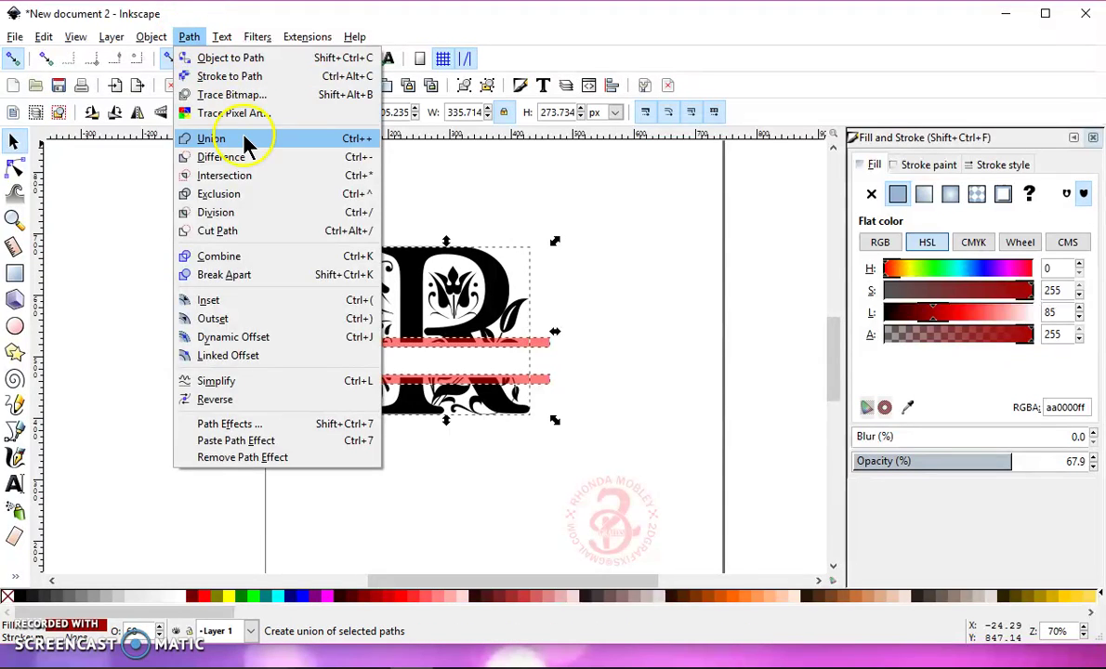
left_click(255, 138)
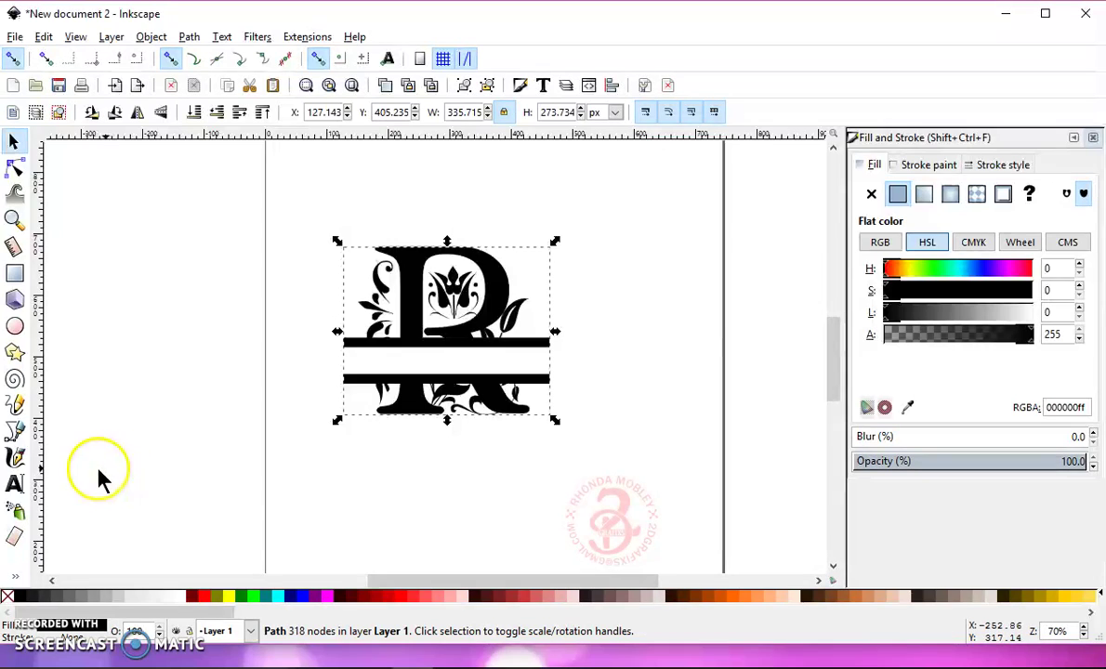
left_click(14, 484)
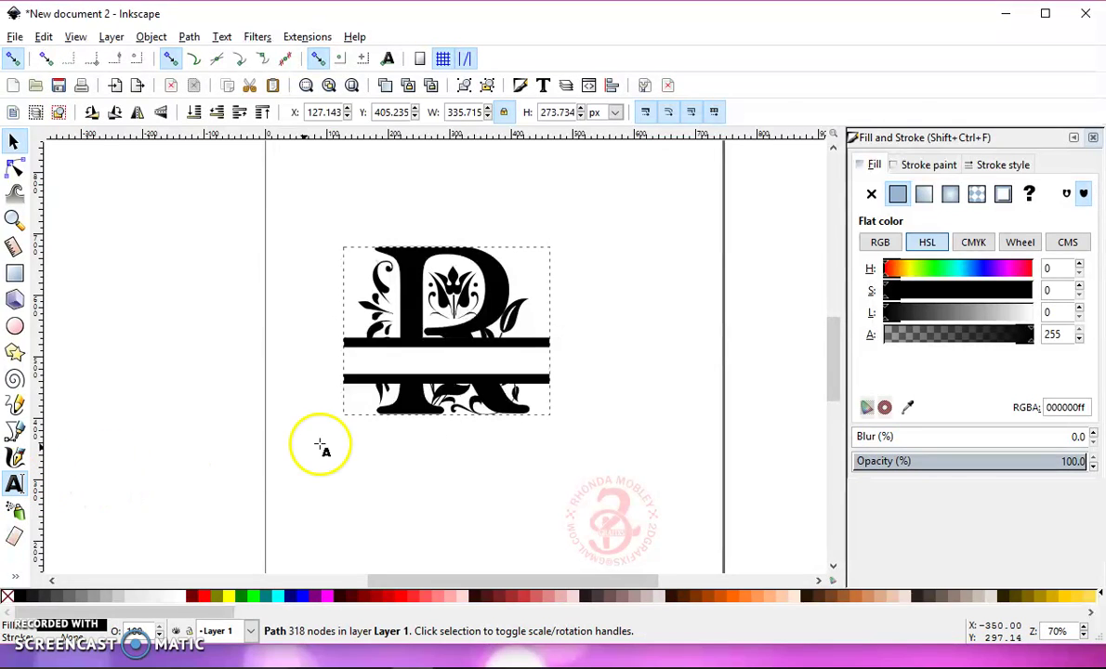
- Type the name between the bars and widen its letter spacing to 3.16
left_click(354, 373)
type("RHONDA")
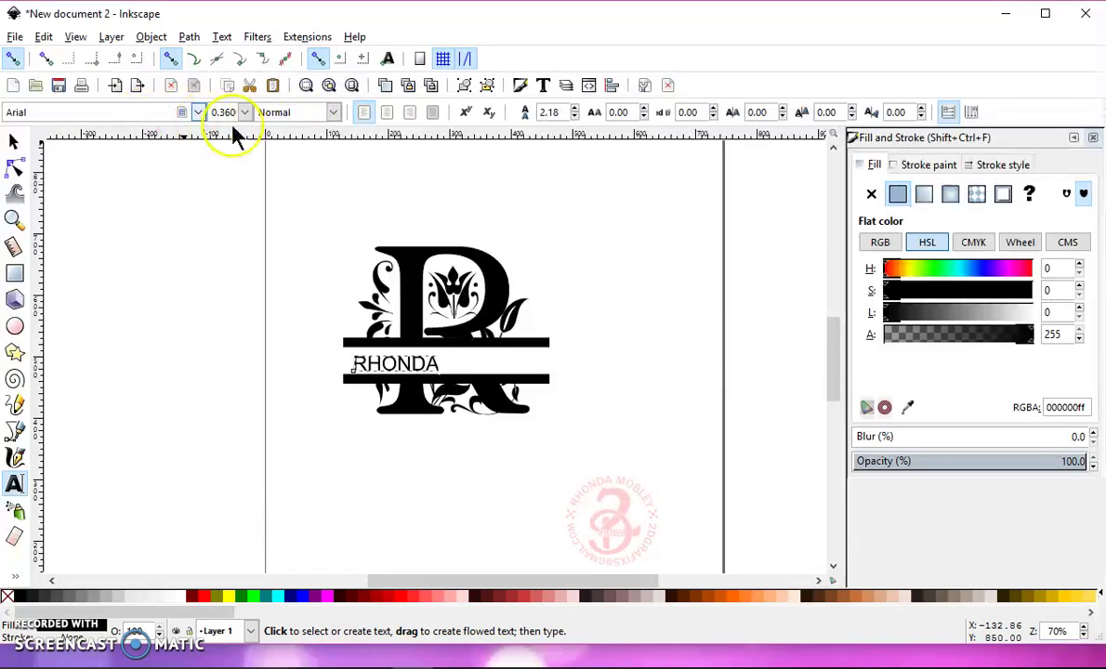
left_click(645, 108)
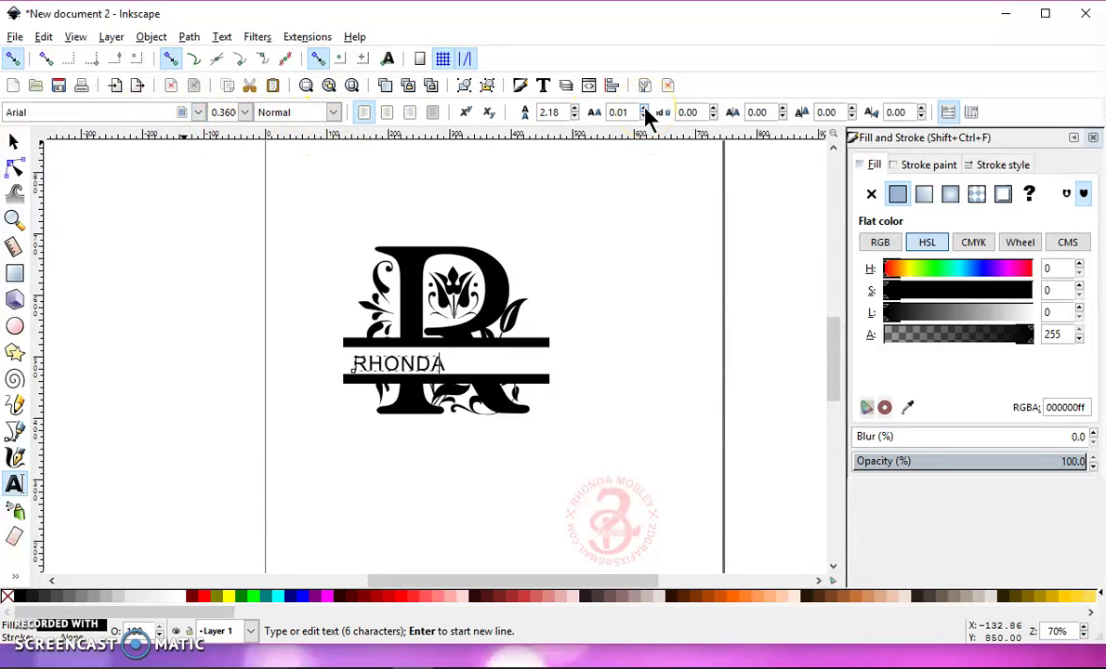
left_click(645, 109)
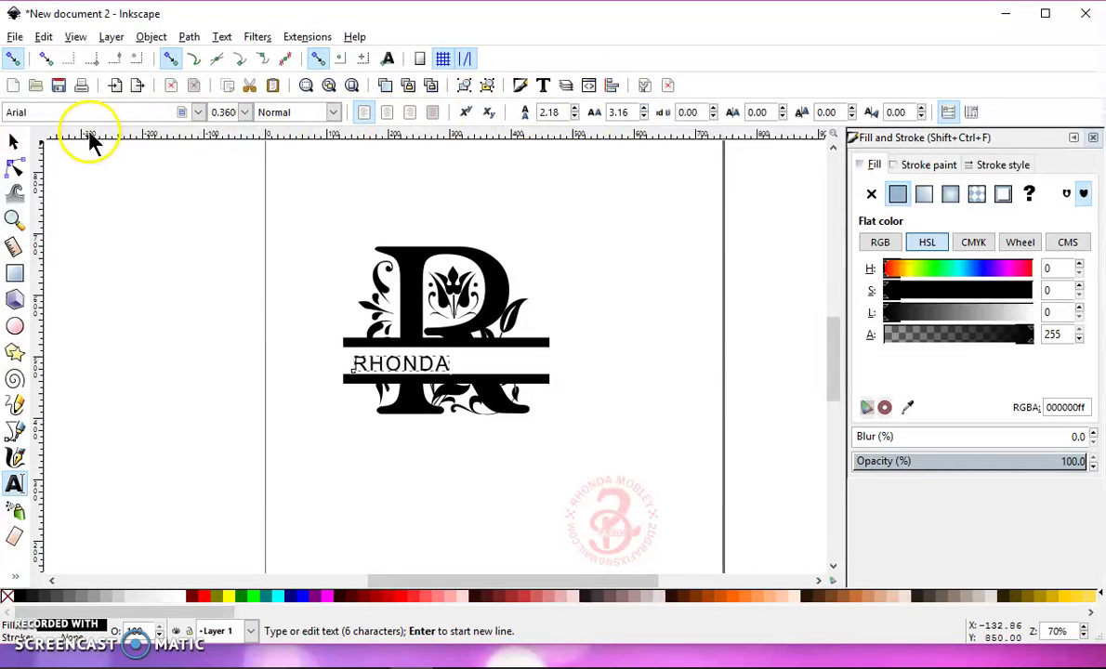
left_click(13, 142)
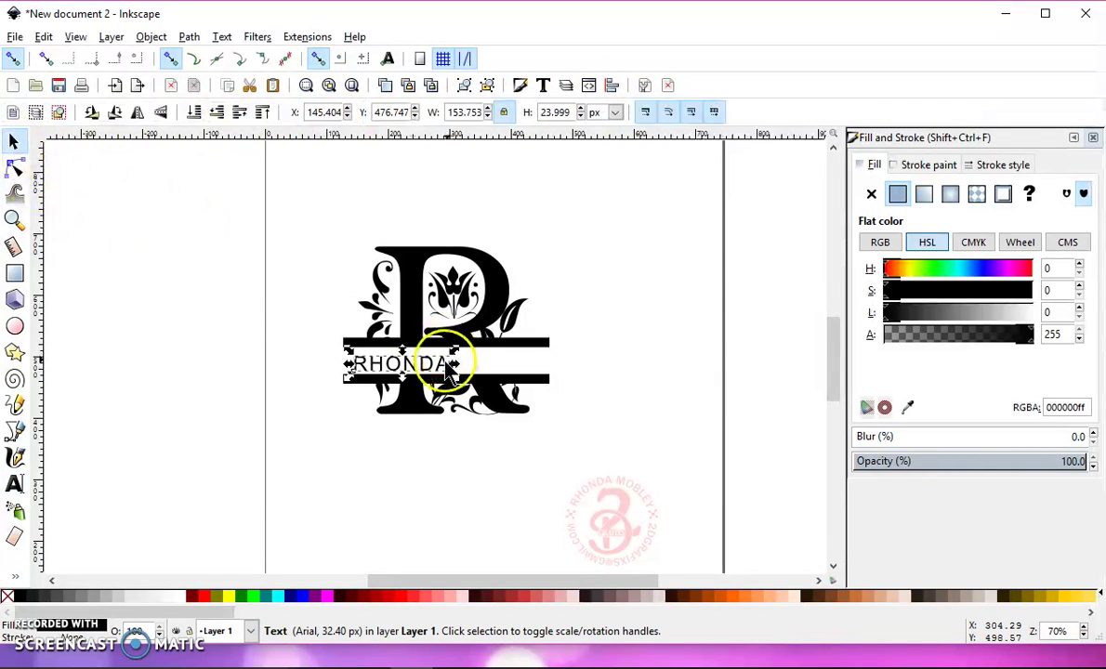
- Move the name left and stretch it to about 329 by 35 px between the bars
left_click_drag(428, 371, 560, 359)
left_click_drag(450, 372, 449, 386)
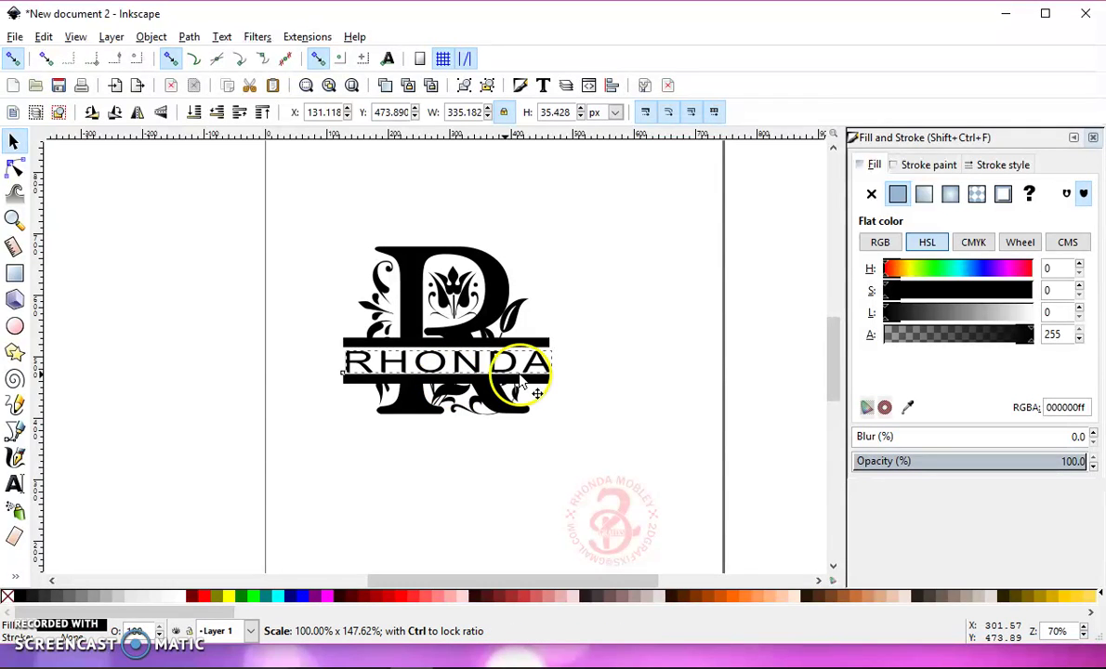
left_click_drag(558, 370, 555, 368)
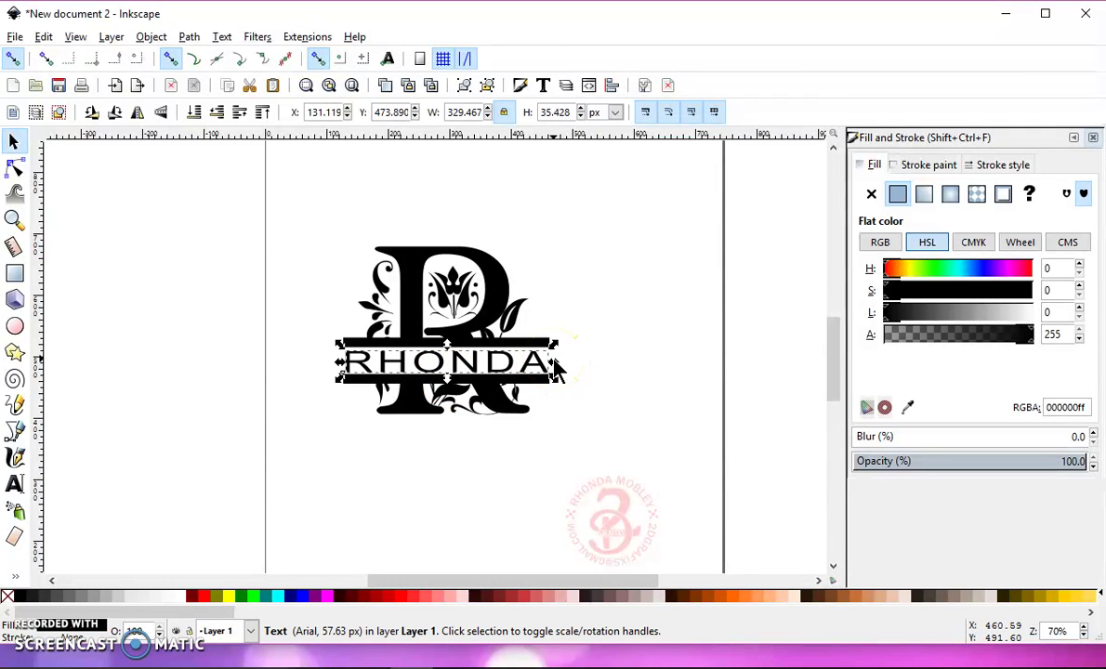
- Convert the name into a single 104-node unioned path and group it with the monogram
left_click(190, 39)
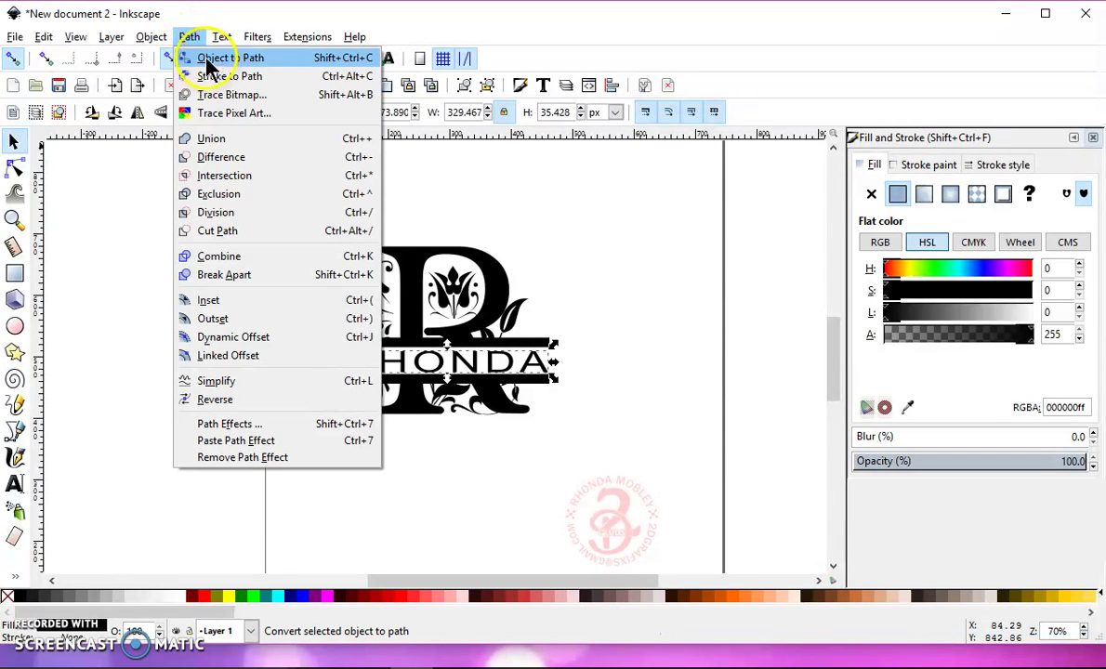
left_click(207, 55)
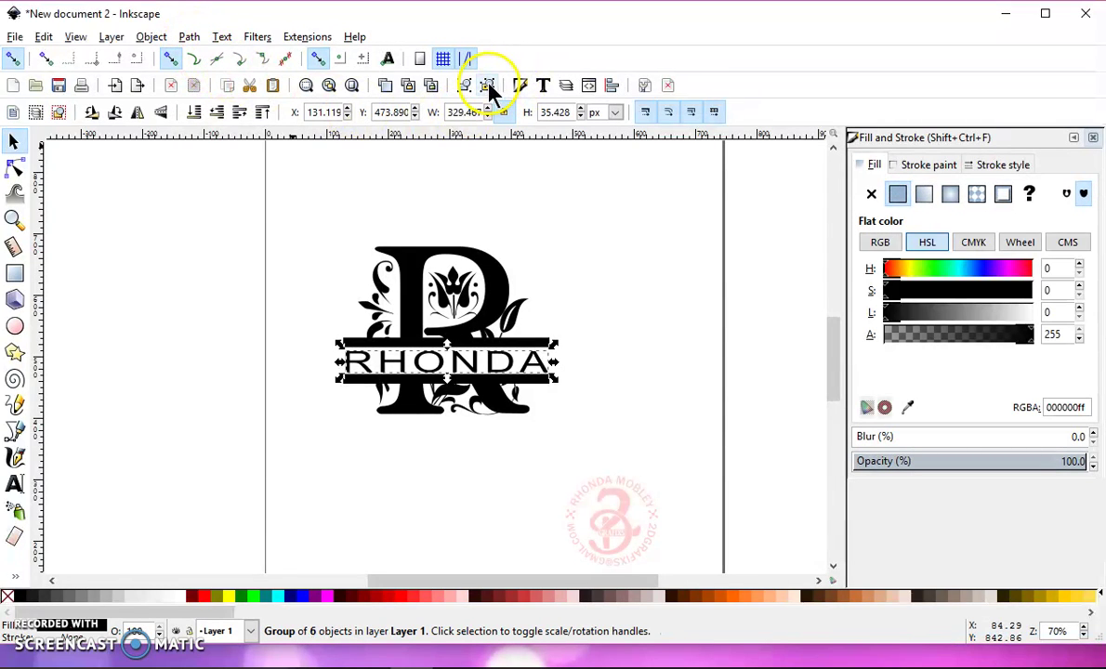
left_click(188, 36)
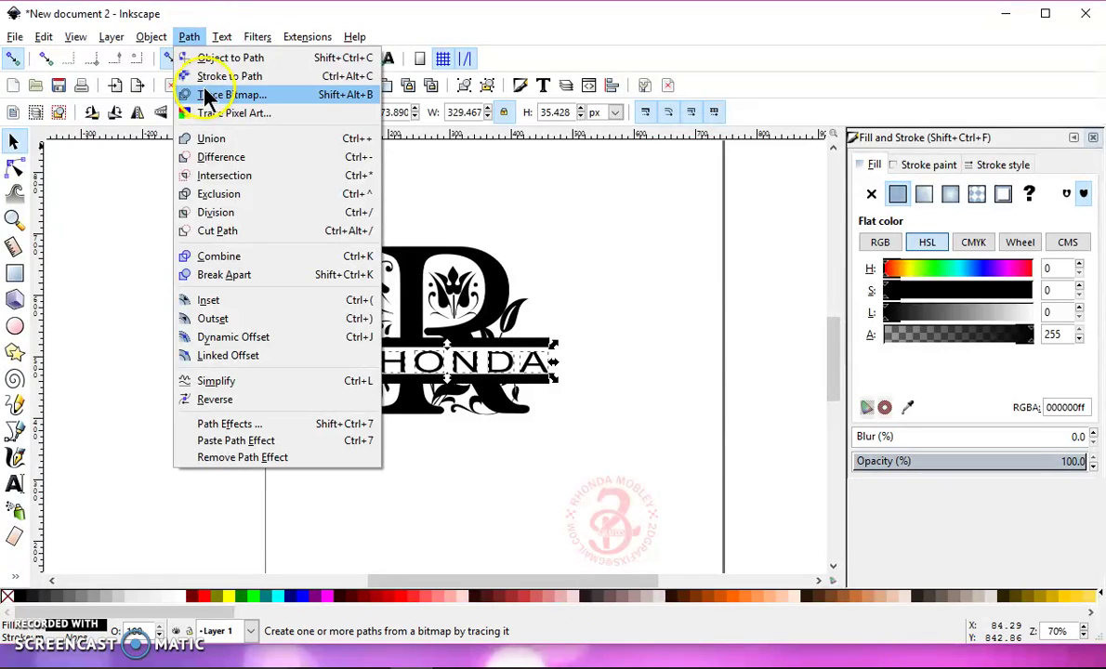
left_click(233, 141)
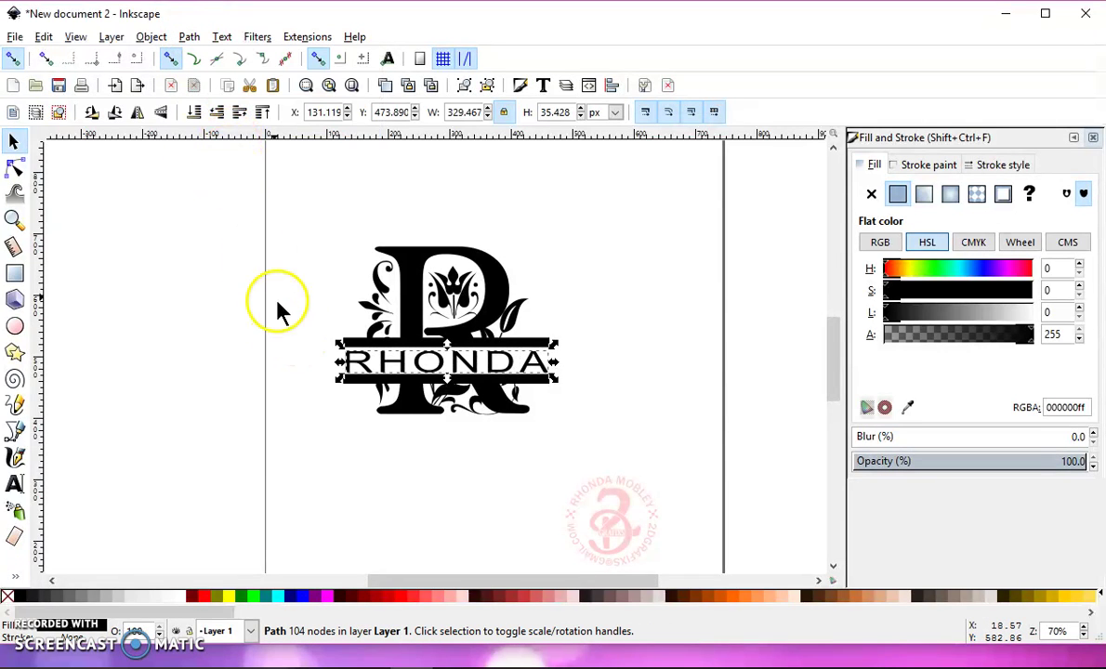
left_click_drag(297, 205, 630, 463)
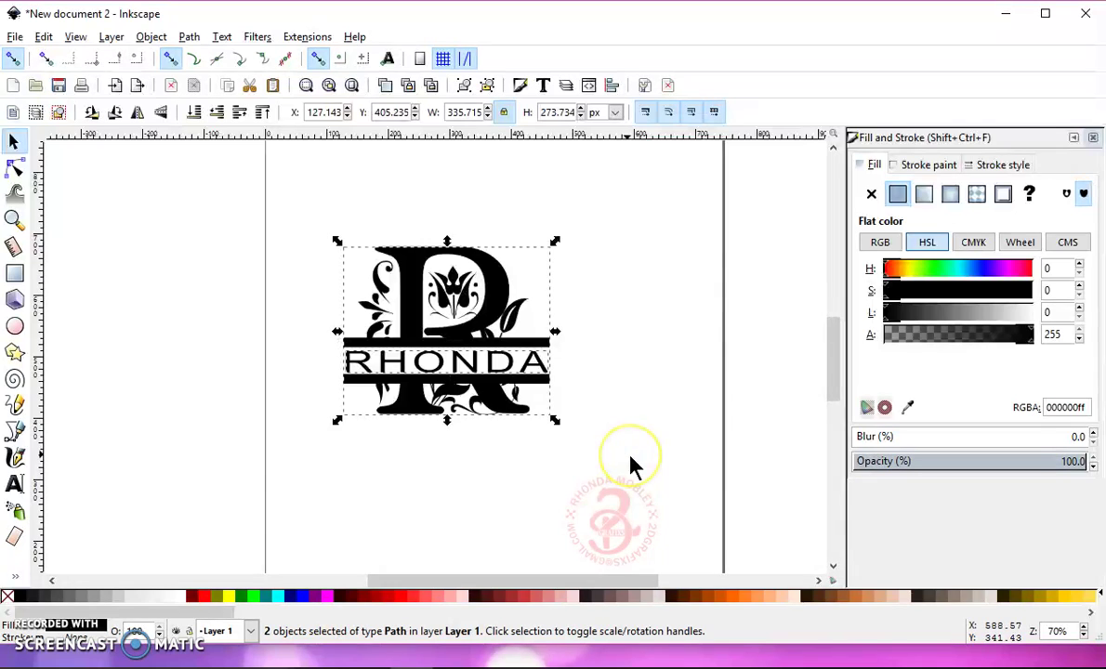
left_click(464, 87)
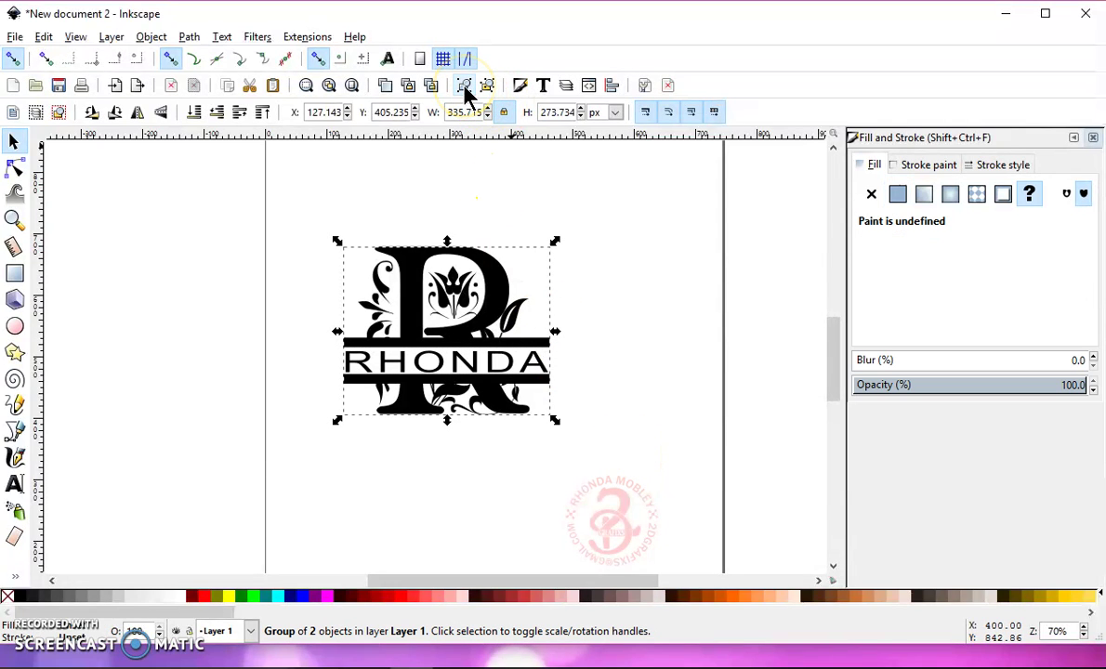
left_click(15, 37)
left_click(67, 168)
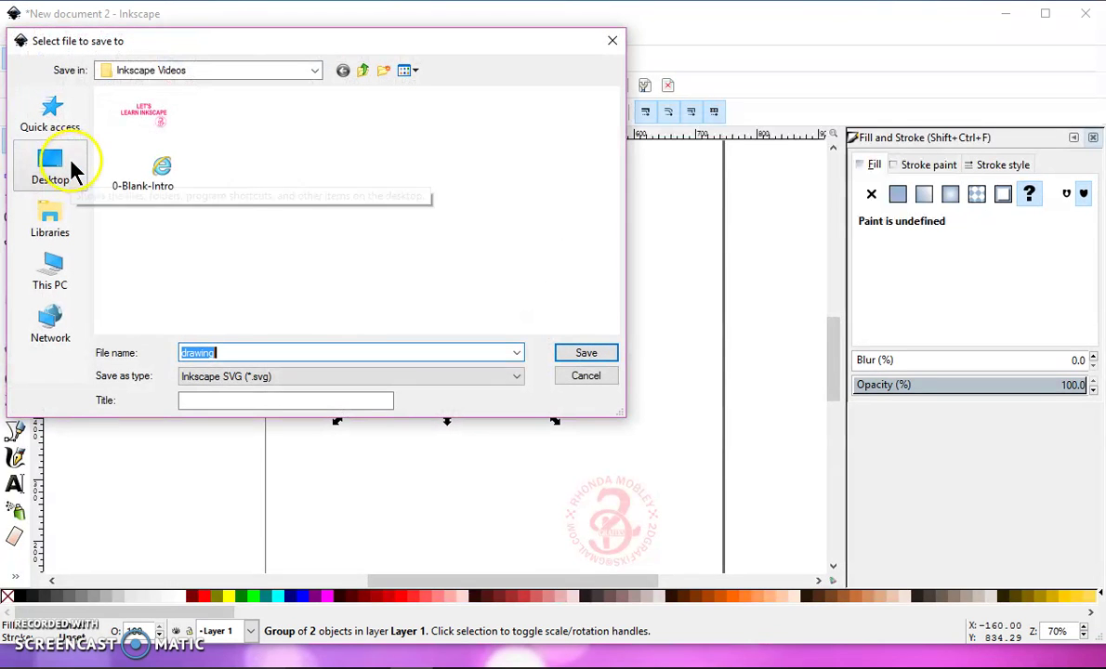
left_click(74, 170)
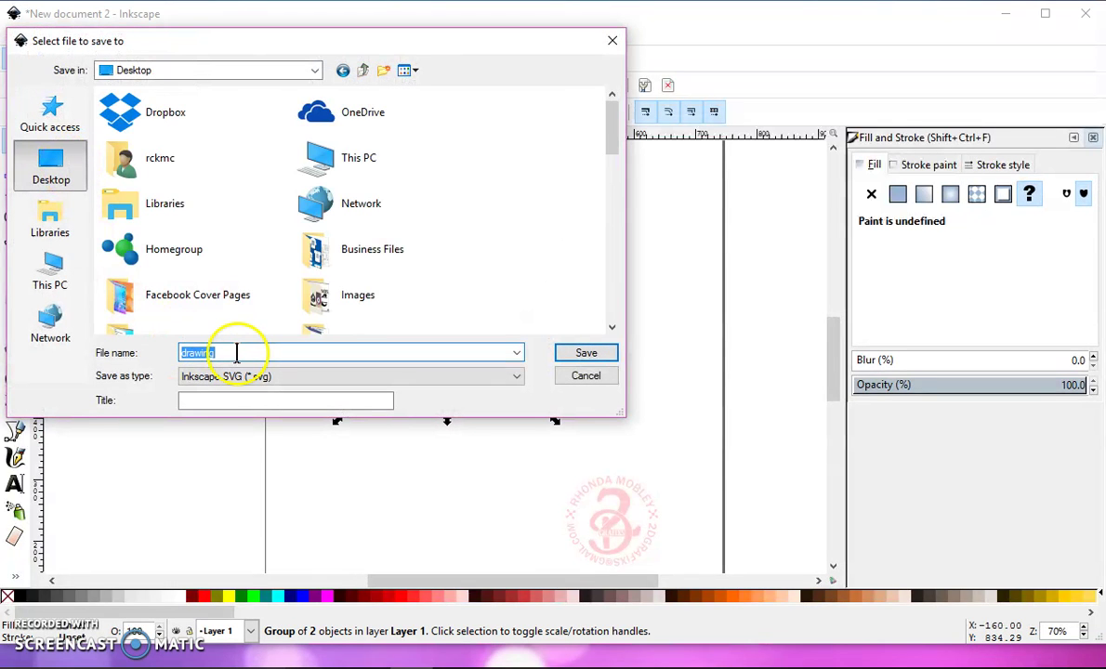
left_click(284, 377)
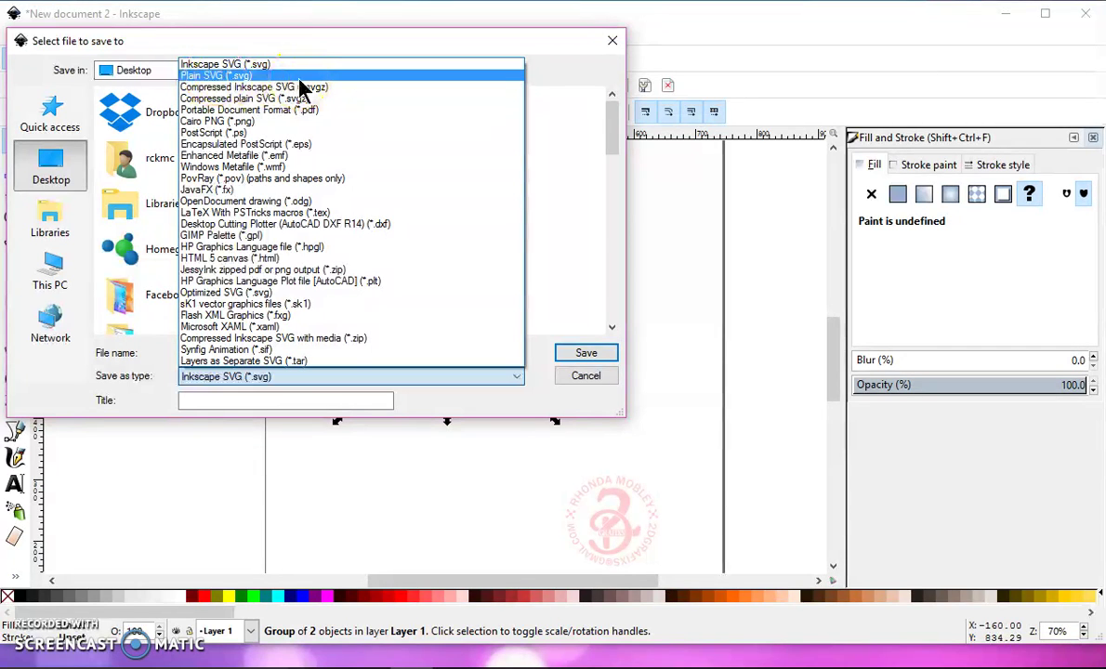
left_click(593, 379)
left_click(593, 380)
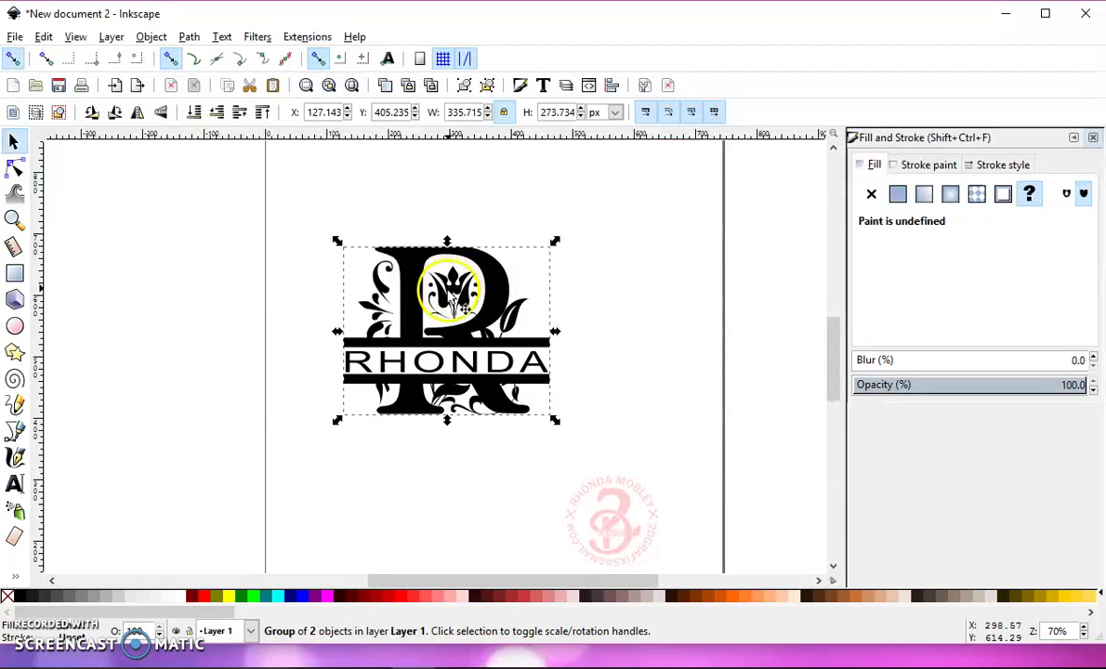
left_click(345, 383)
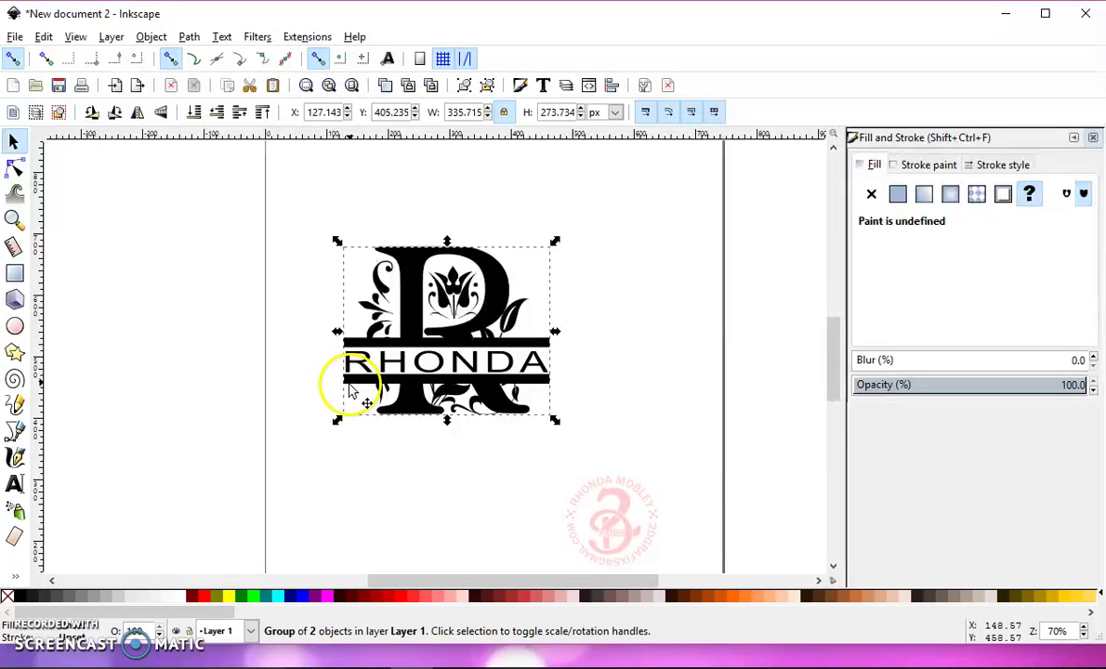